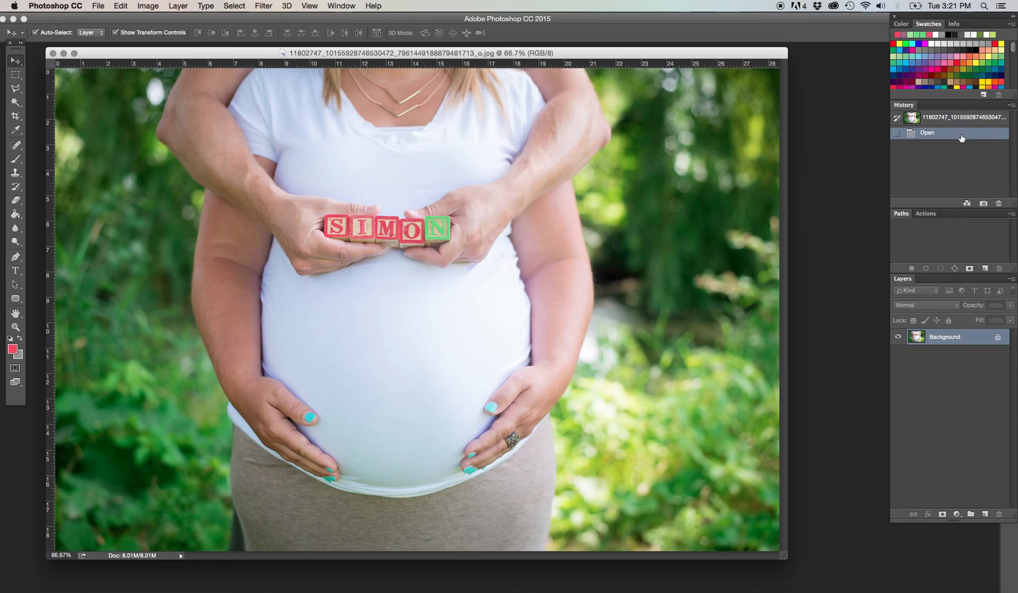
# - Duplicate the Background layer and draw a rectangular marquee selection around the front face of the green N block
pyautogui.moveTo(979, 341); pyautogui.dragTo(984, 514)
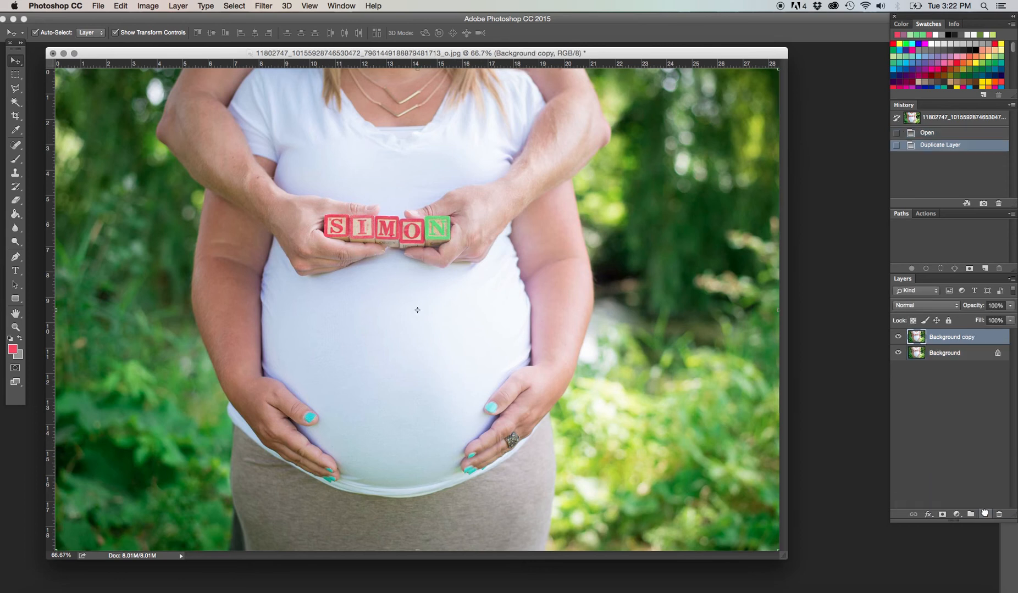
pyautogui.click(15, 74)
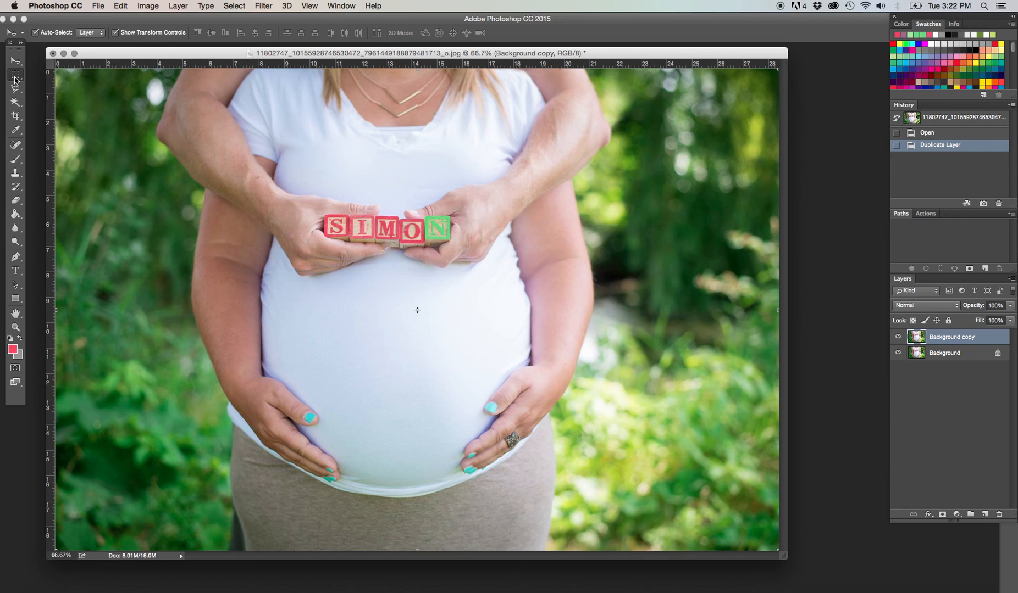
pyautogui.press('super+plus')
pyautogui.press('super+plus')
pyautogui.press('super+plus')
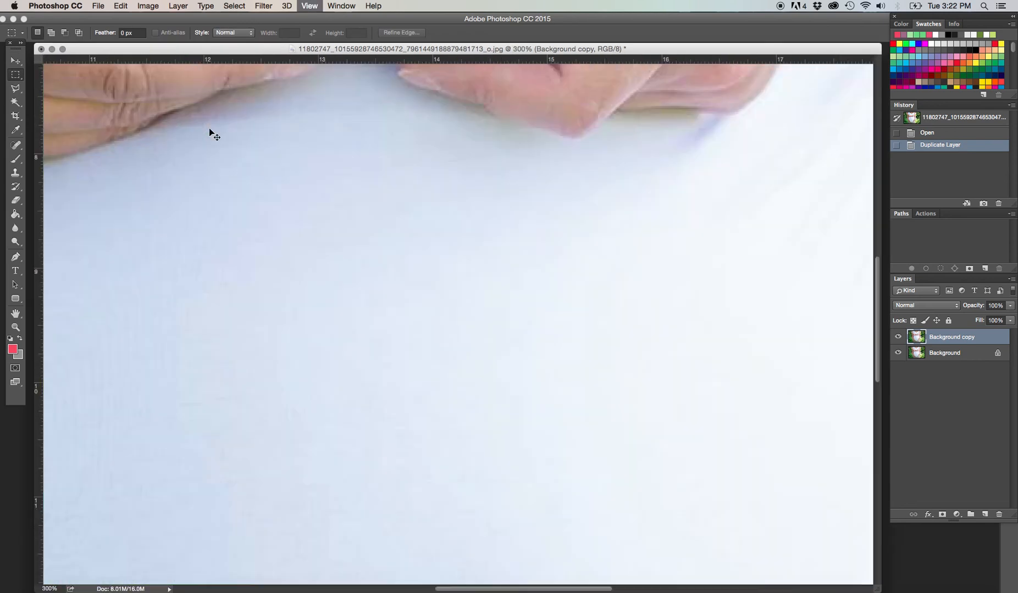
pyautogui.moveTo(518, 90); pyautogui.dragTo(451, 462)
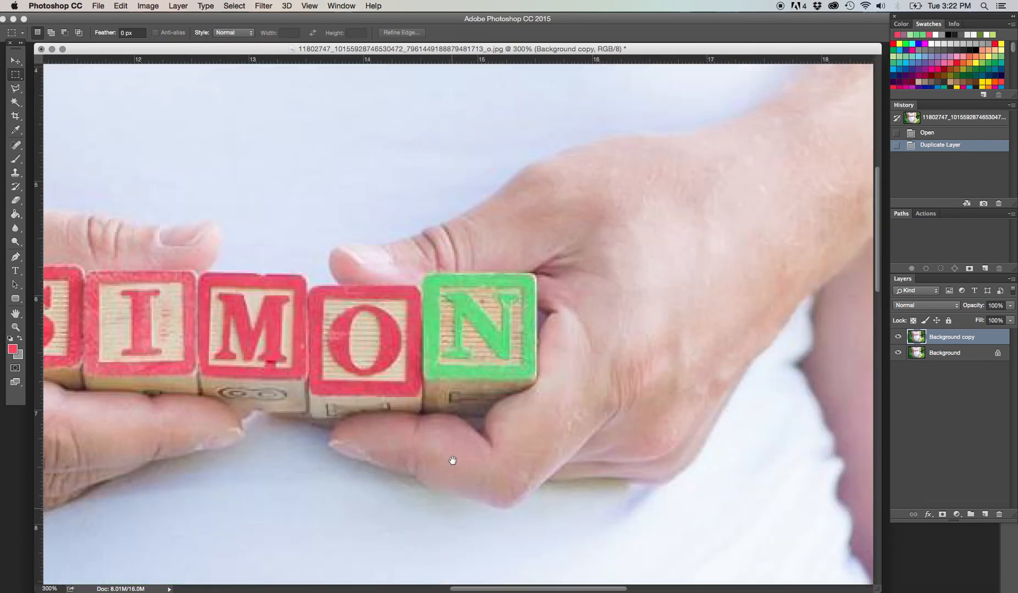
pyautogui.moveTo(415, 262); pyautogui.dragTo(534, 373)
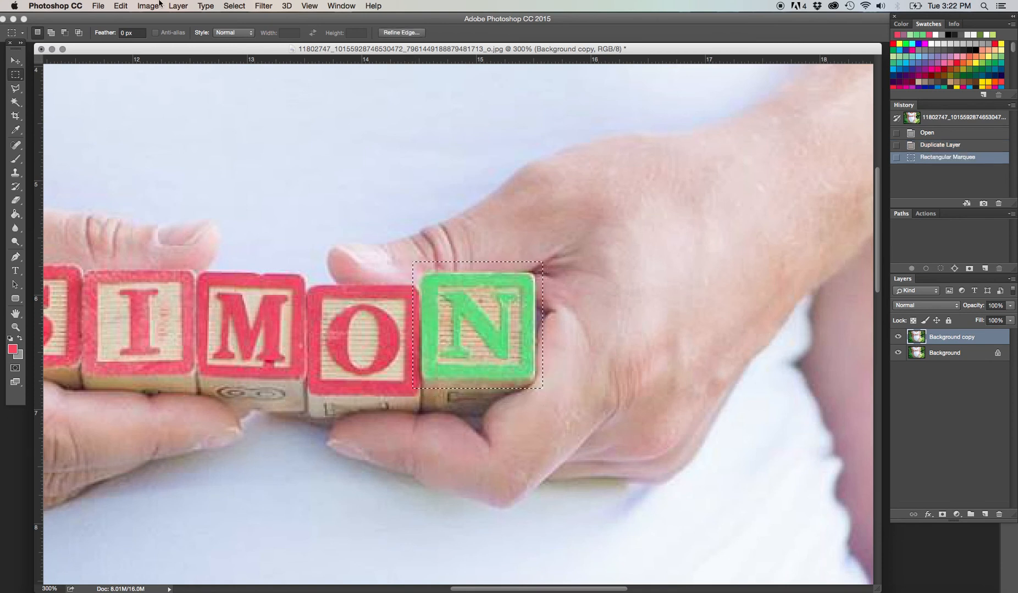
# - Invert the selection, clear everything outside the N block on the duplicate layer, deselect, and check the isolated piece without the Background
pyautogui.click(234, 6)
pyautogui.click(243, 47)
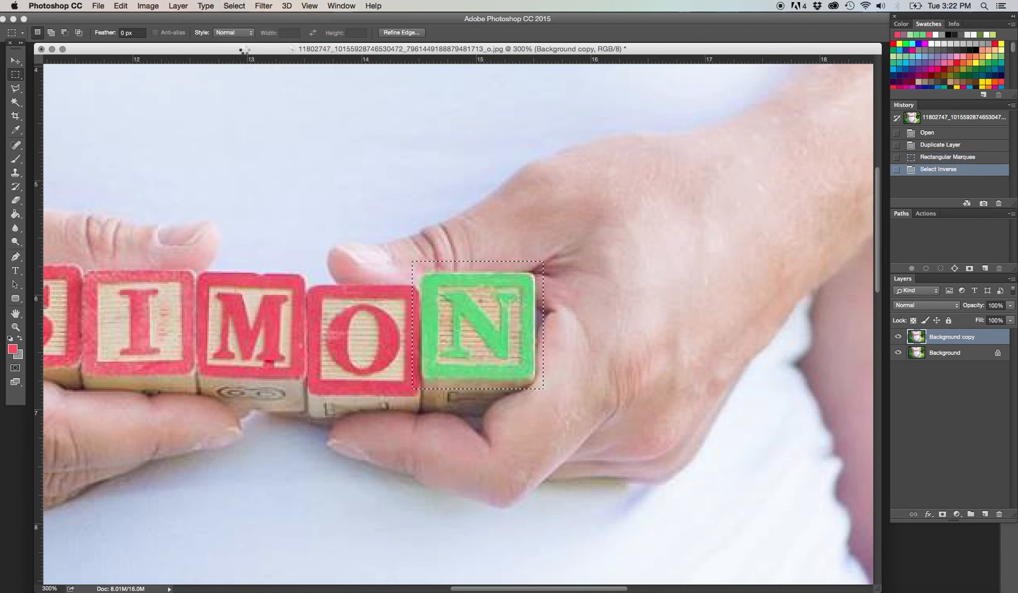
pyautogui.press('Delete')
pyautogui.press('super+d')
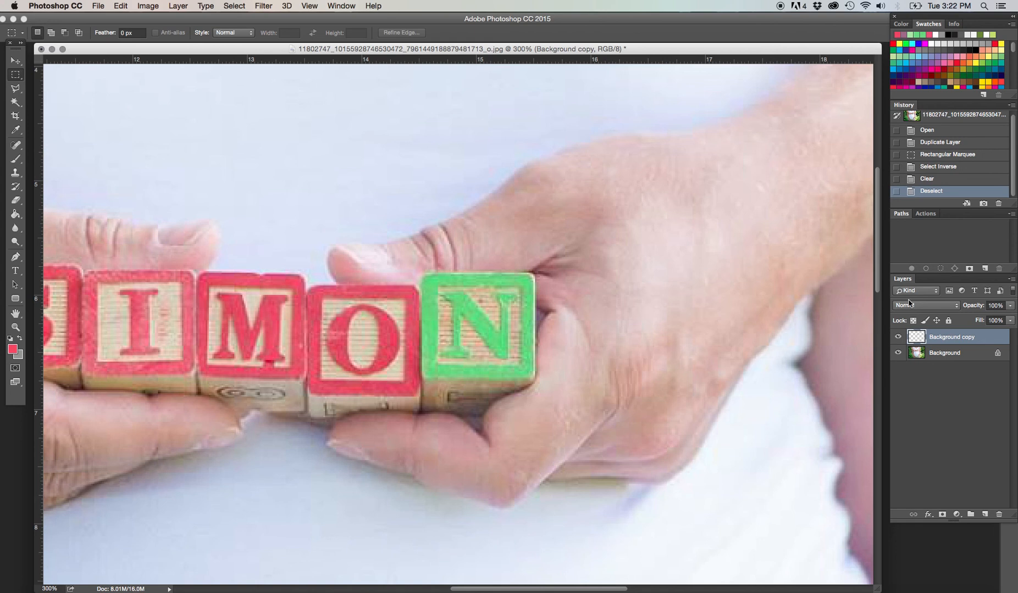
pyautogui.click(898, 353)
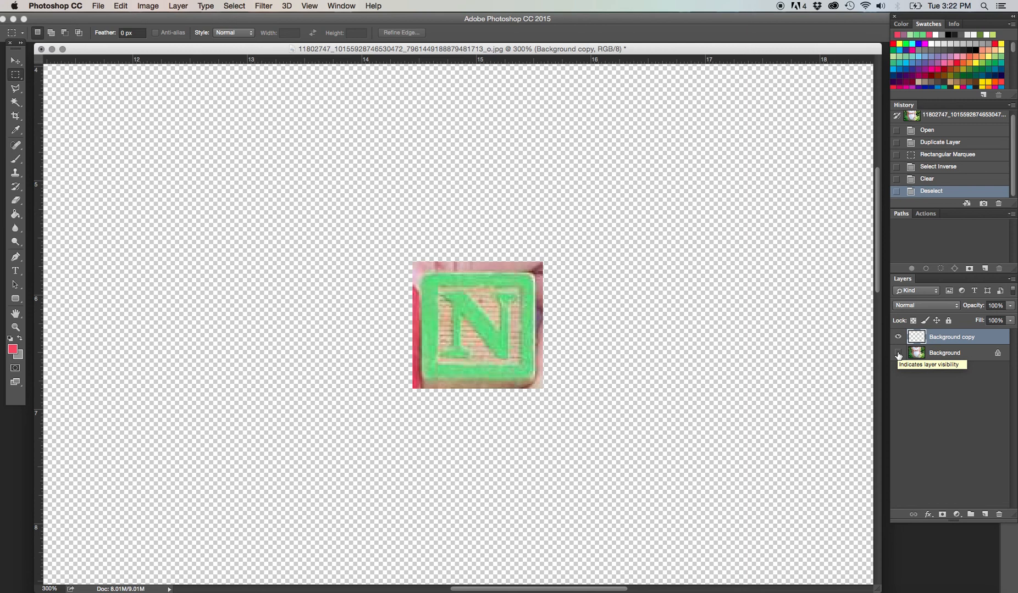
pyautogui.click(897, 353)
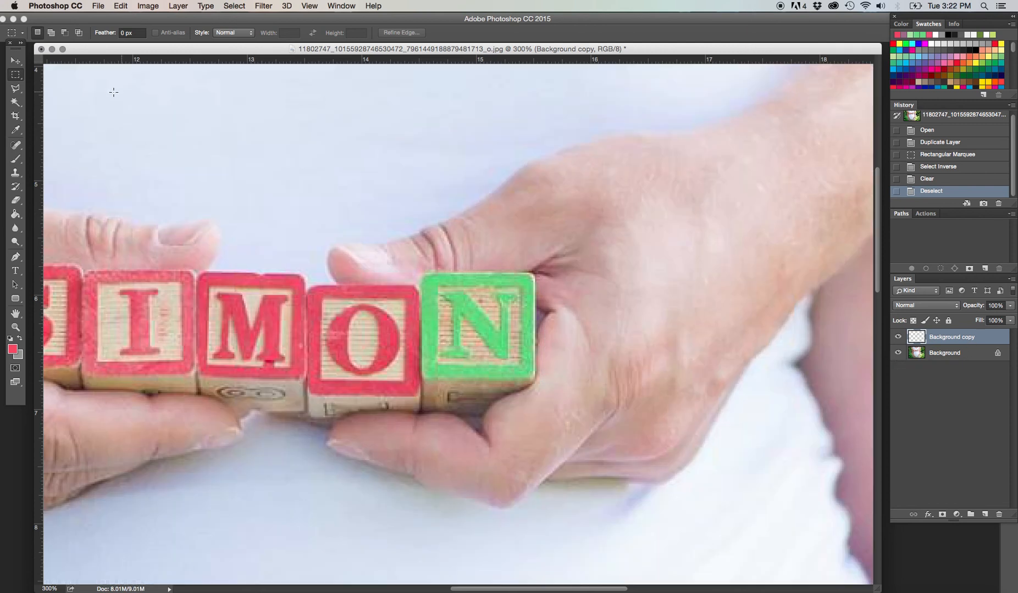
# - Apply a Hue/Saturation adjustment to the N block layer, setting Hue to -143 and raising Saturation so the green matches the red blocks
pyautogui.click(19, 61)
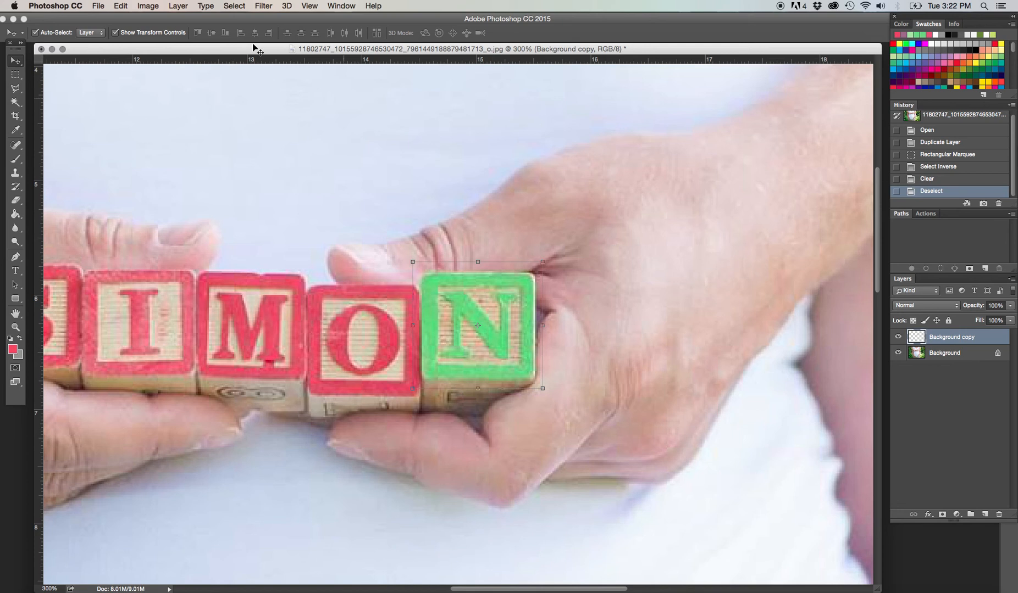
pyautogui.click(150, 6)
pyautogui.moveTo(163, 37)
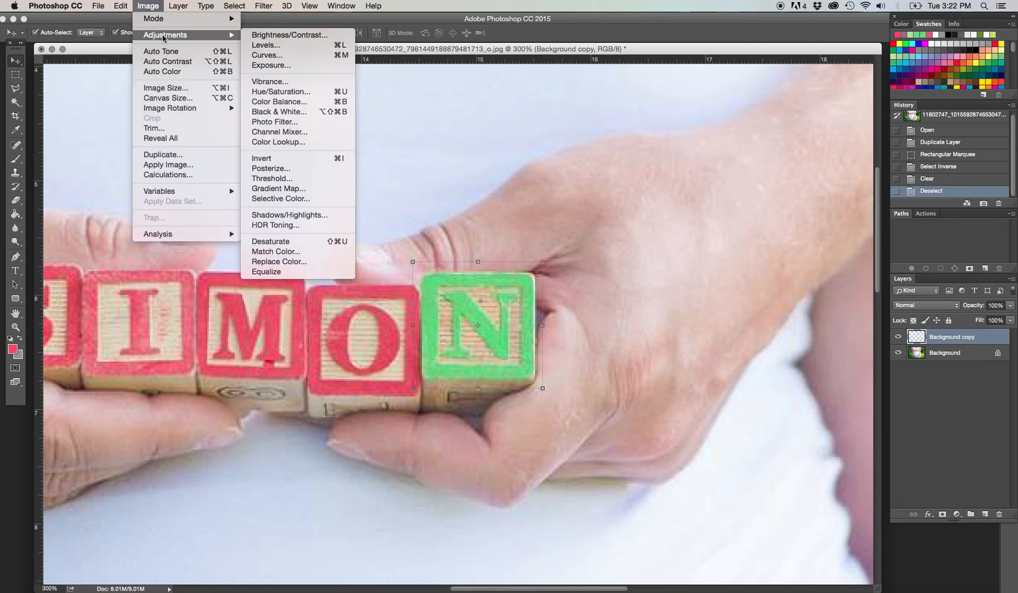
pyautogui.click(280, 92)
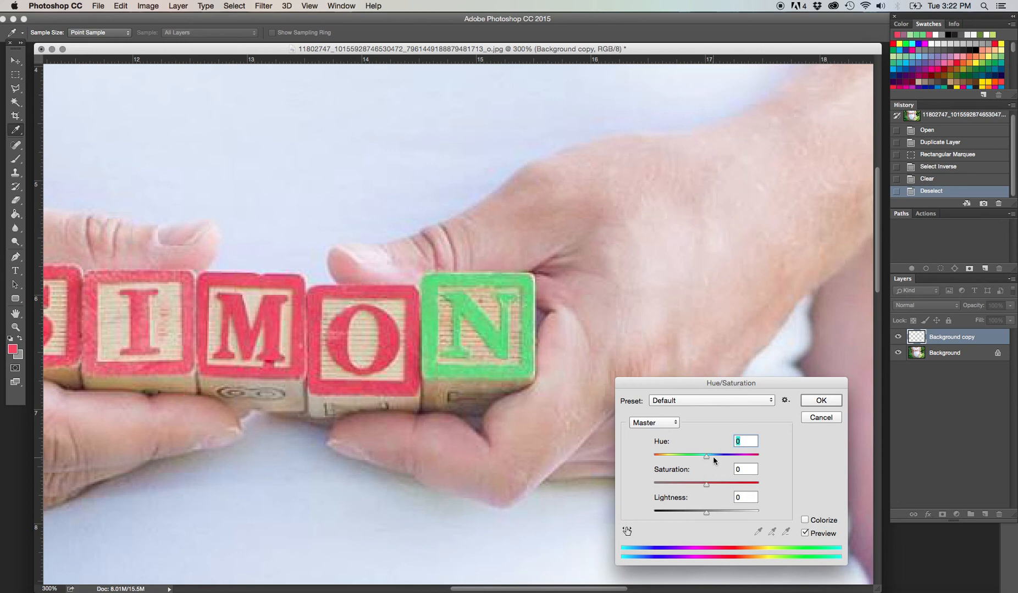
pyautogui.moveTo(706, 457); pyautogui.dragTo(662, 456)
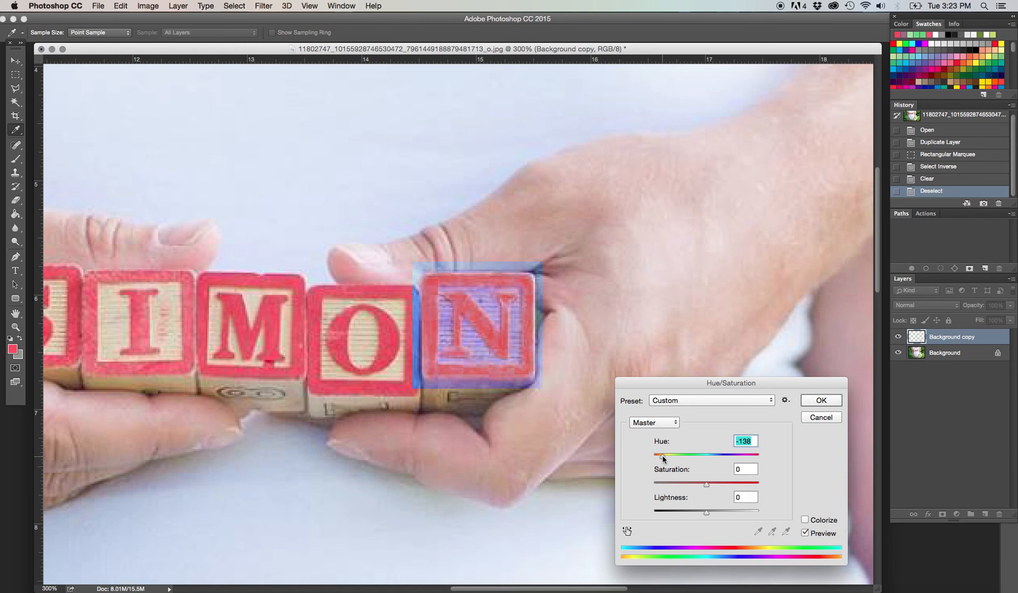
pyautogui.moveTo(661, 457); pyautogui.dragTo(661, 457)
pyautogui.moveTo(662, 459); pyautogui.dragTo(662, 460)
pyautogui.moveTo(706, 485); pyautogui.dragTo(717, 488)
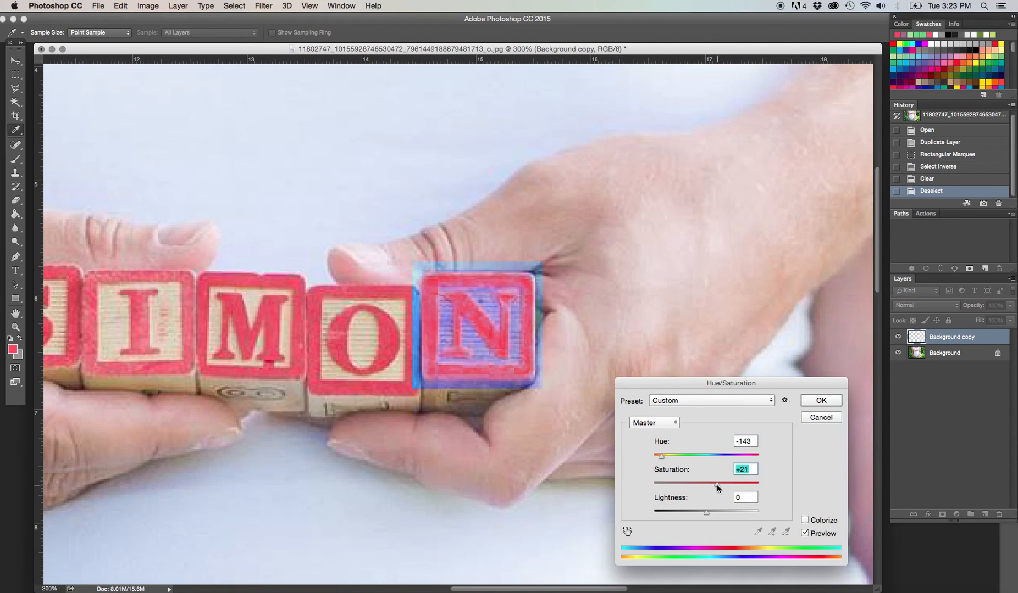
pyautogui.moveTo(717, 488); pyautogui.dragTo(720, 488)
pyautogui.click(824, 402)
pyautogui.press('v')
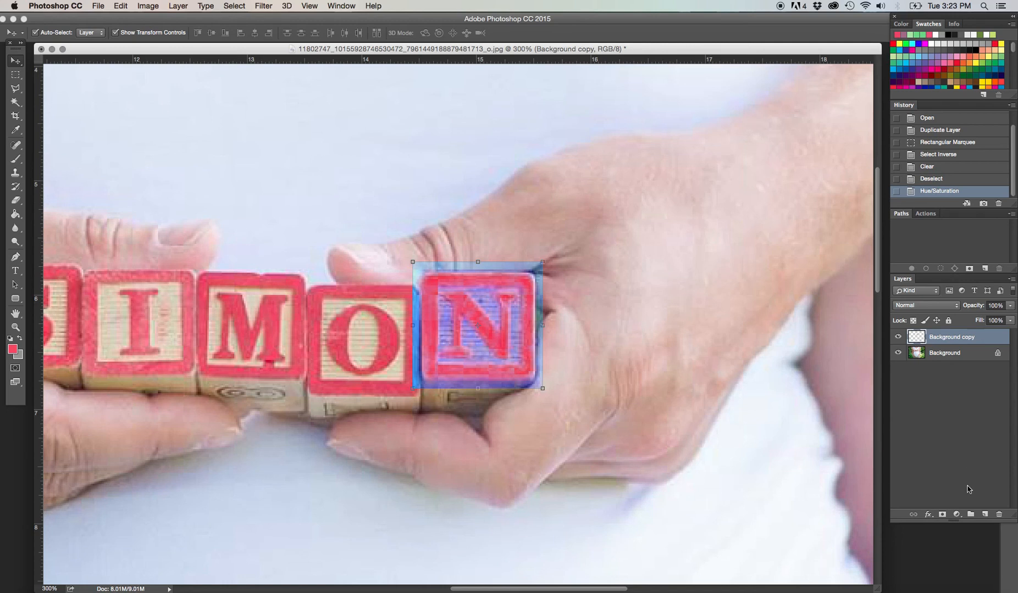
# - Add a layer mask to the N block layer and brush black over the discolored strip above the block
pyautogui.click(943, 514)
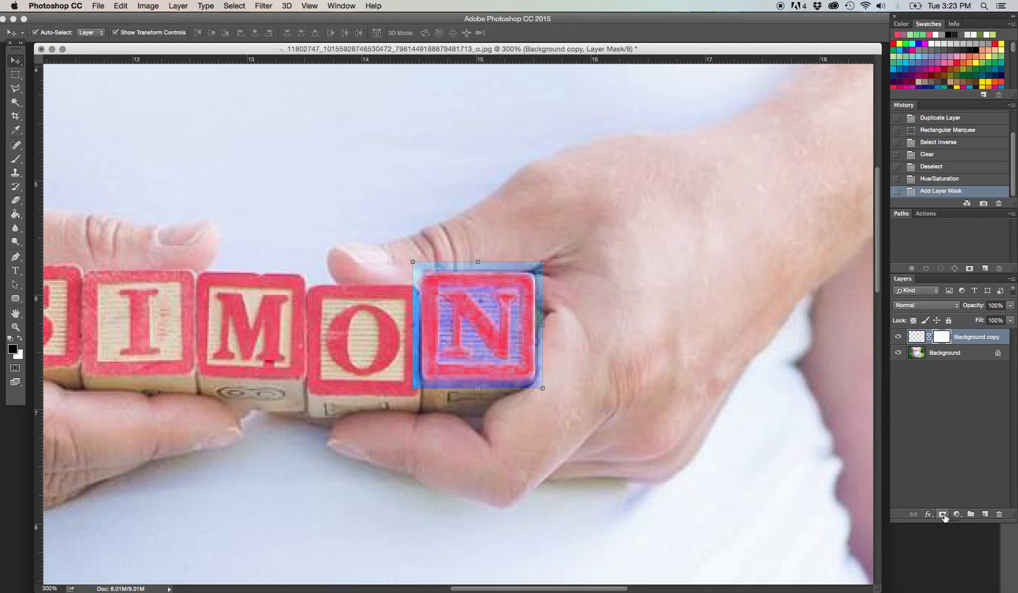
pyautogui.press('super+equal')
pyautogui.press('super+equal')
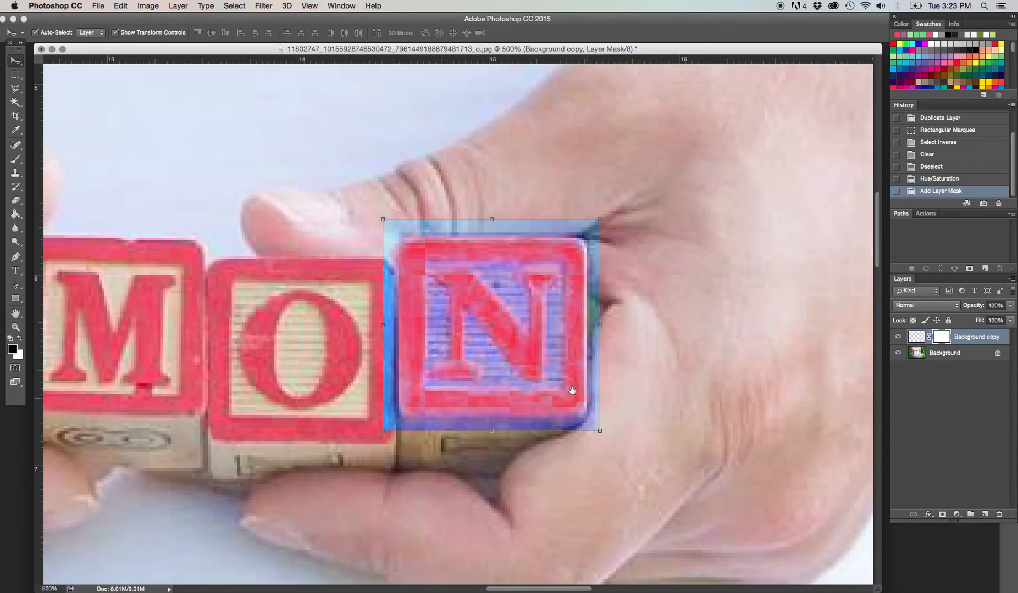
pyautogui.moveTo(571, 391); pyautogui.dragTo(545, 360)
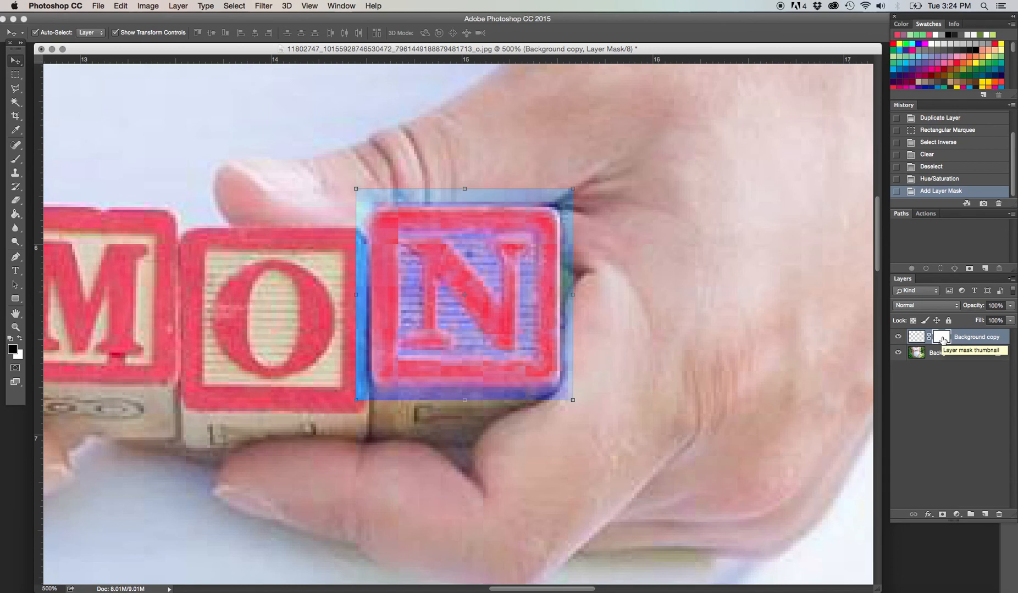
pyautogui.click(21, 163)
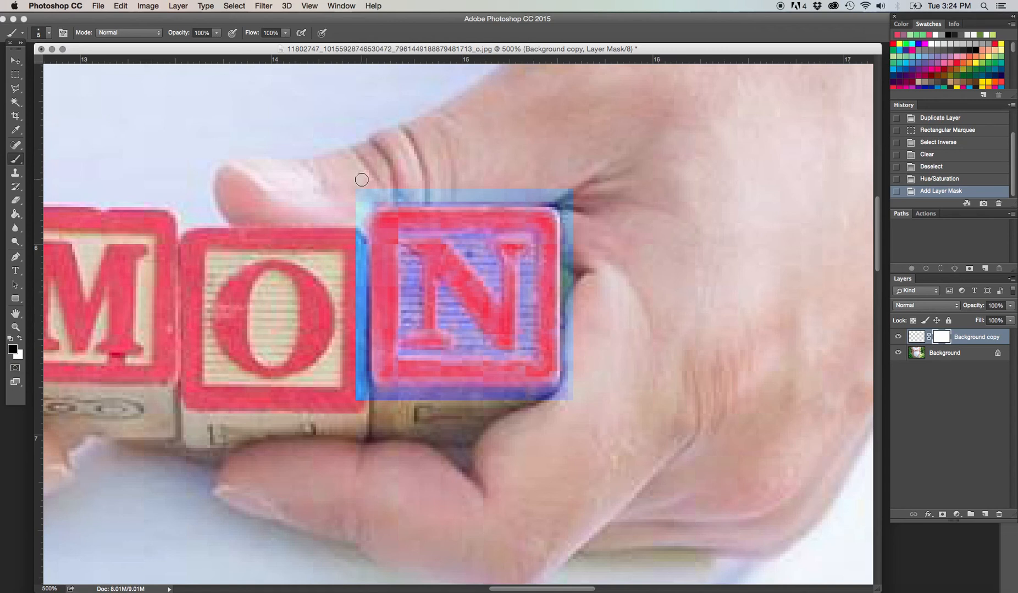
pyautogui.press(']')
pyautogui.press(']')
pyautogui.moveTo(361, 194)
pyautogui.mouseDown()
pyautogui.moveTo(560, 190)
pyautogui.moveTo(352, 193)
pyautogui.moveTo(483, 183)
pyautogui.moveTo(455, 193)
pyautogui.mouseUp()
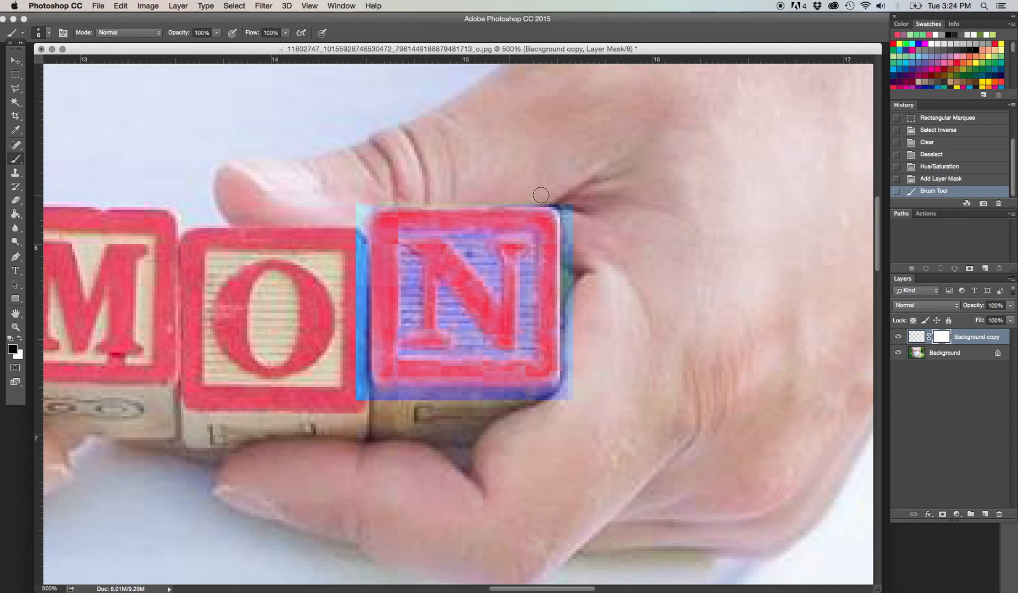
pyautogui.click(566, 196)
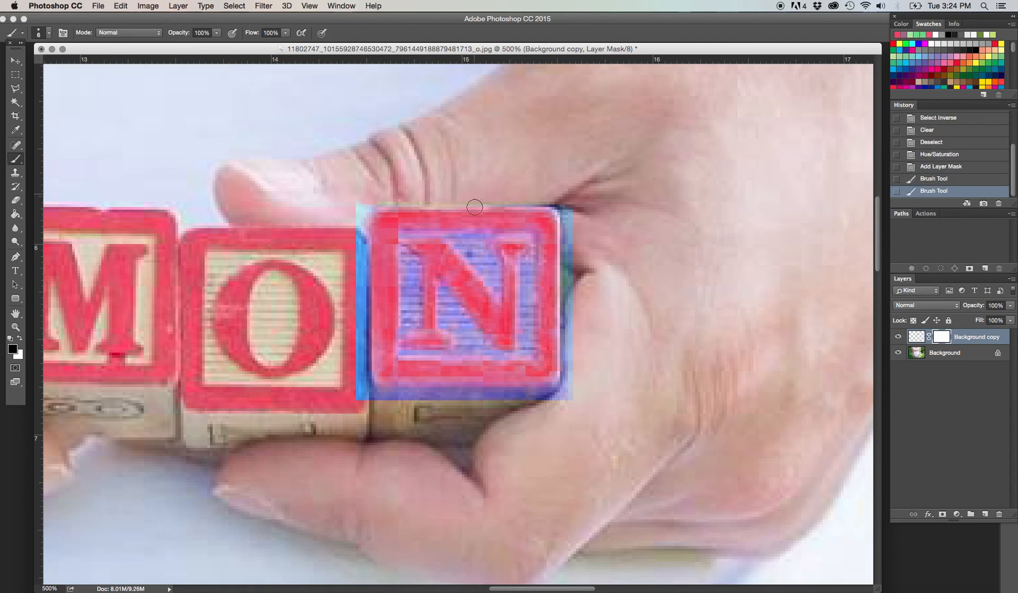
# - Paint black on a small spot of the block's upper frame, restore it with white, and switch back to black
pyautogui.moveTo(474, 211); pyautogui.dragTo(474, 226)
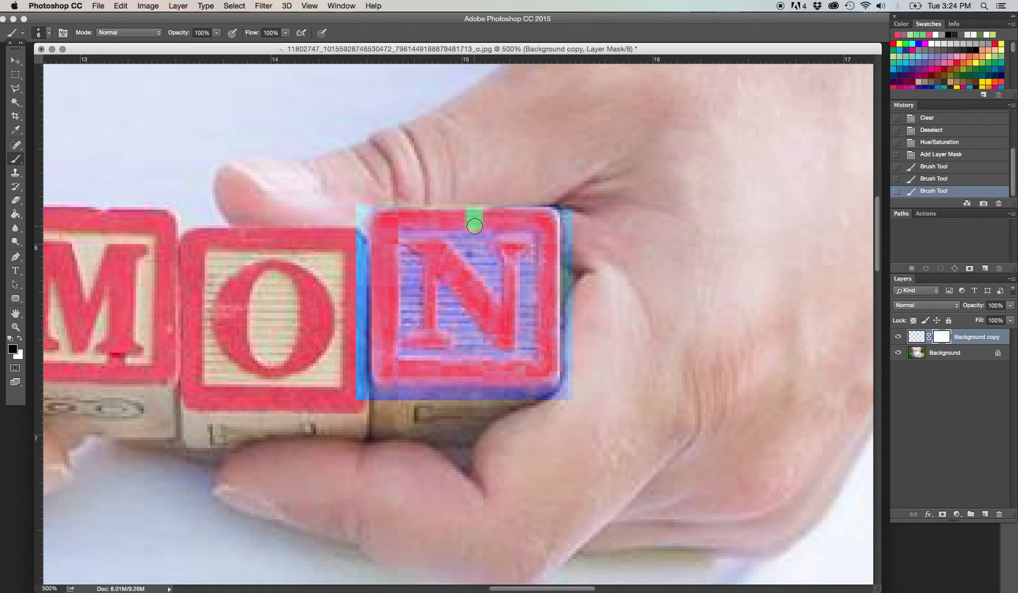
pyautogui.click(20, 338)
pyautogui.moveTo(487, 228)
pyautogui.mouseDown()
pyautogui.moveTo(450, 228)
pyautogui.moveTo(466, 217)
pyautogui.mouseUp()
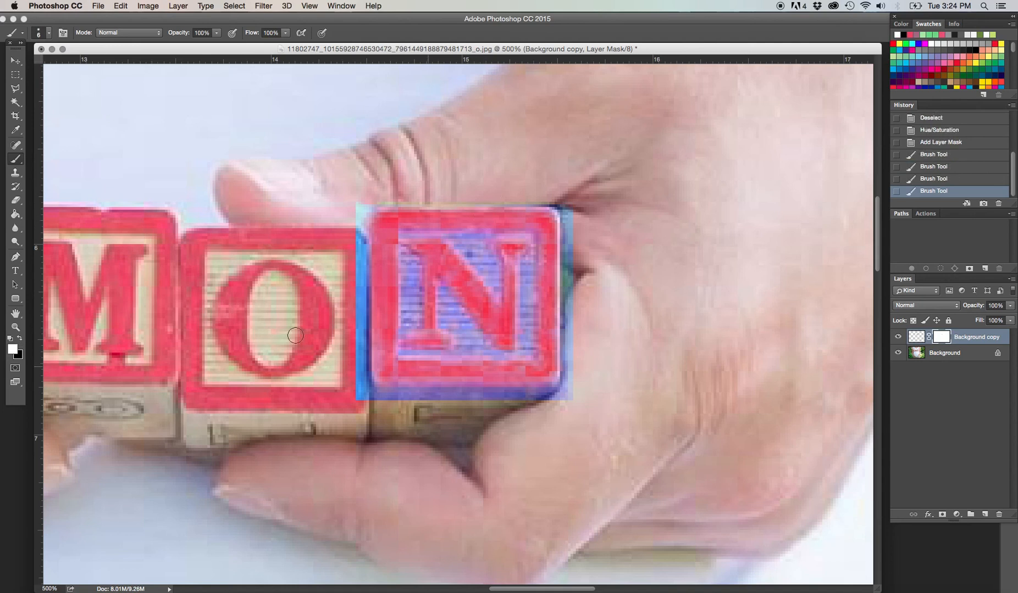
pyautogui.click(20, 340)
# - Mask out the blue fringe along the right, lower and left sides of the N block with straight black brush strokes
pyautogui.moveTo(567, 226); pyautogui.dragTo(566, 231)
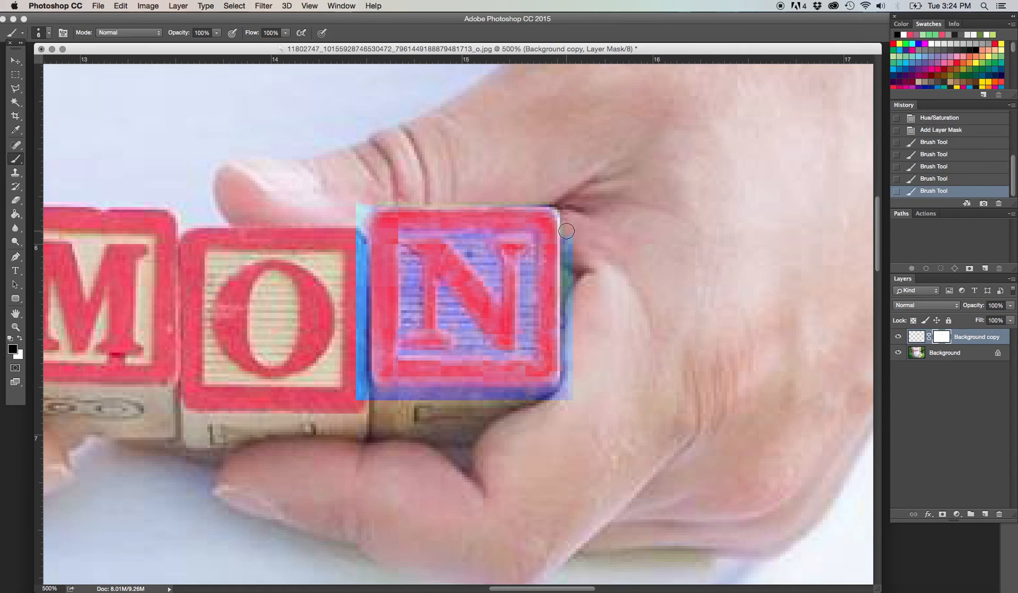
pyautogui.keyDown('shift'); pyautogui.click(568, 388); pyautogui.keyUp('shift')
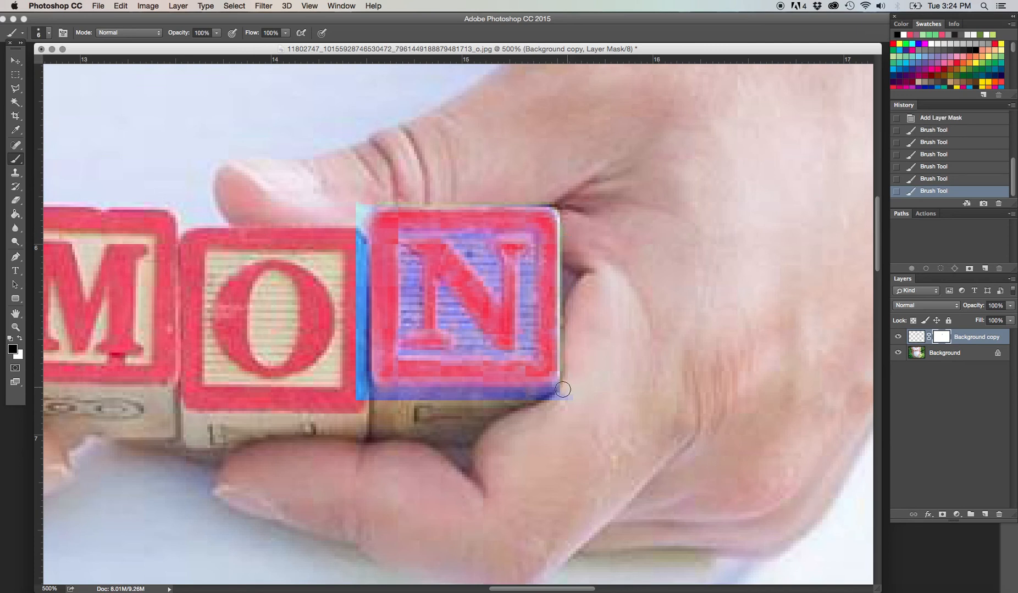
pyautogui.click(558, 393)
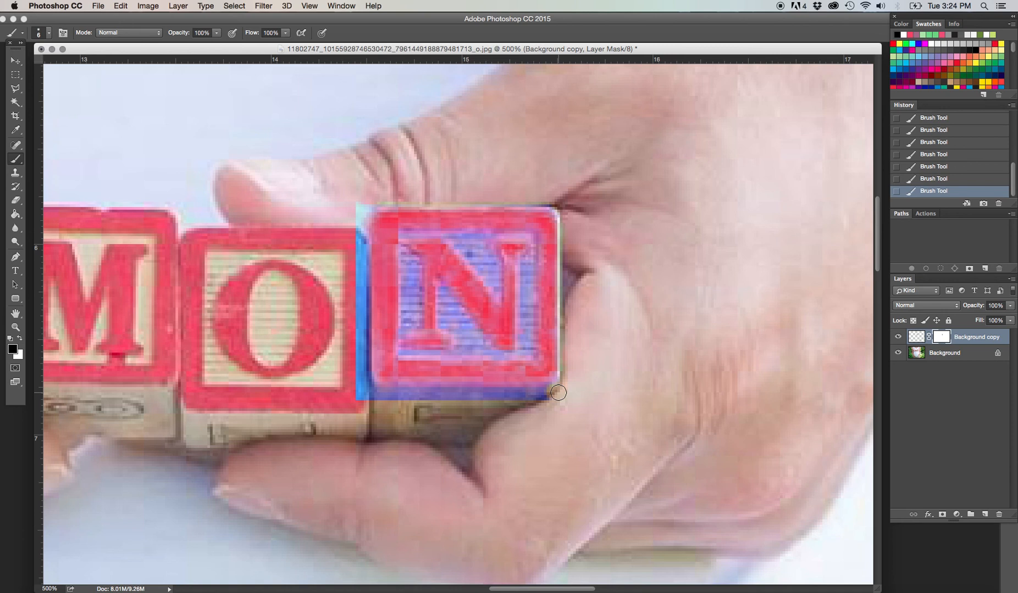
pyautogui.keyDown('shift'); pyautogui.click(371, 395); pyautogui.keyUp('shift')
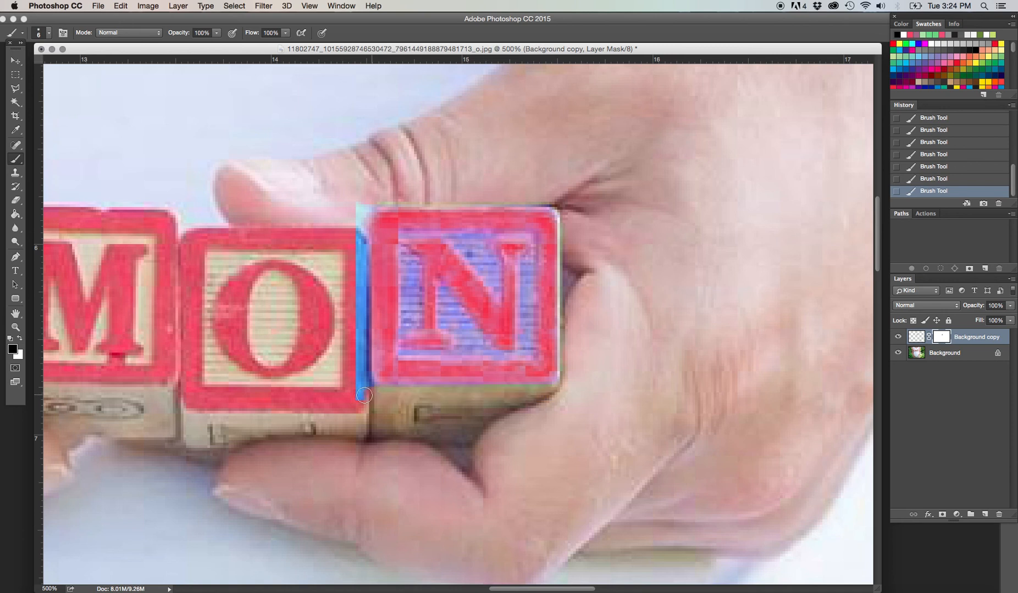
pyautogui.moveTo(364, 394); pyautogui.dragTo(357, 393)
pyautogui.click(361, 213)
pyautogui.keyDown('shift'); pyautogui.click(361, 213); pyautogui.keyUp('shift')
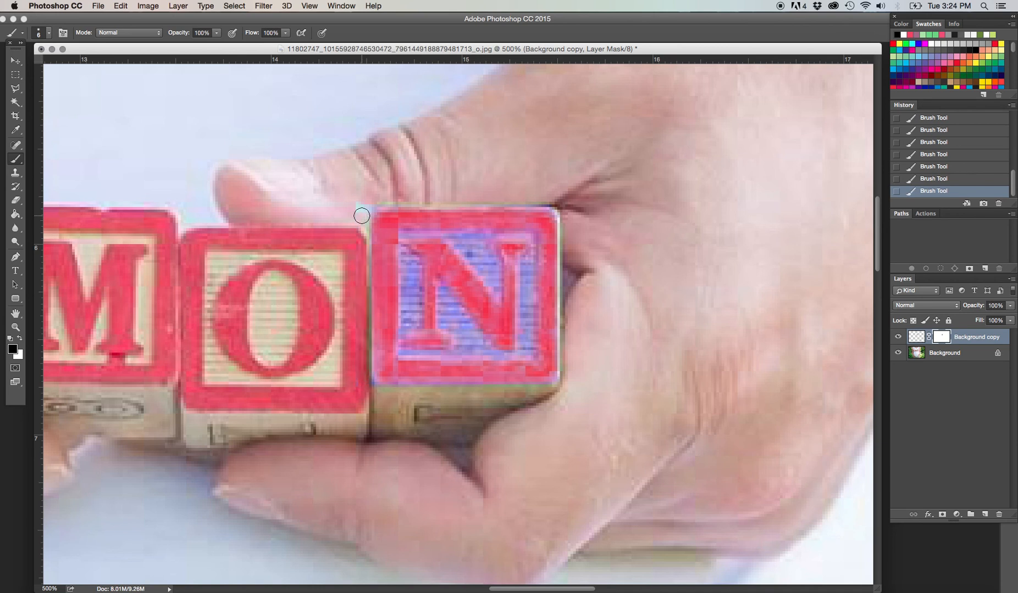
# - Refine the mask along the N block's lower edge, painting black below it and white to restore the red frame
pyautogui.click(378, 387)
pyautogui.moveTo(402, 394)
pyautogui.mouseDown()
pyautogui.moveTo(484, 386)
pyautogui.moveTo(554, 396)
pyautogui.mouseUp()
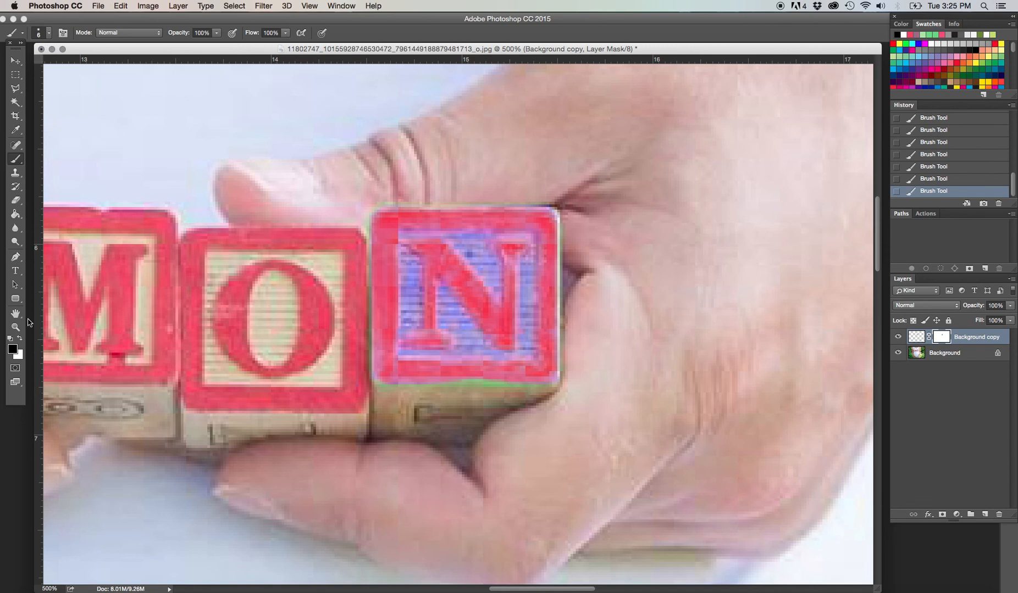
pyautogui.click(20, 338)
pyautogui.moveTo(390, 376); pyautogui.dragTo(550, 377)
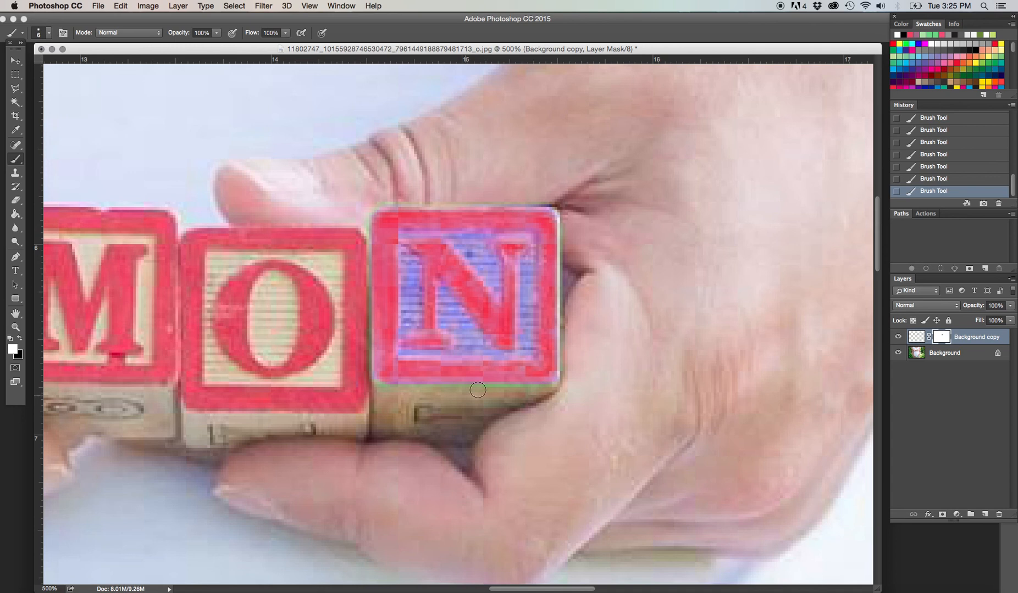
# - Mask the inner border around the letter N with straight black strokes from a smaller brush, following all four sides
pyautogui.click(15, 171)
pyautogui.press('b')
pyautogui.click(20, 338)
pyautogui.press('[')
pyautogui.press('[')
pyautogui.keyDown('shift'); pyautogui.click(534, 359); pyautogui.keyUp('shift')
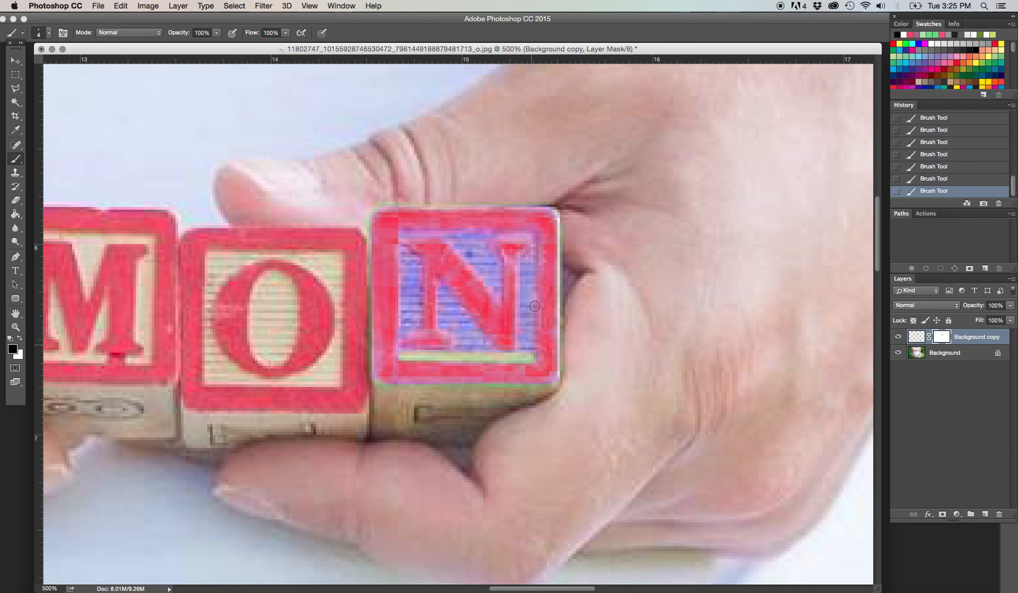
pyautogui.keyDown('shift'); pyautogui.click(534, 236); pyautogui.keyUp('shift')
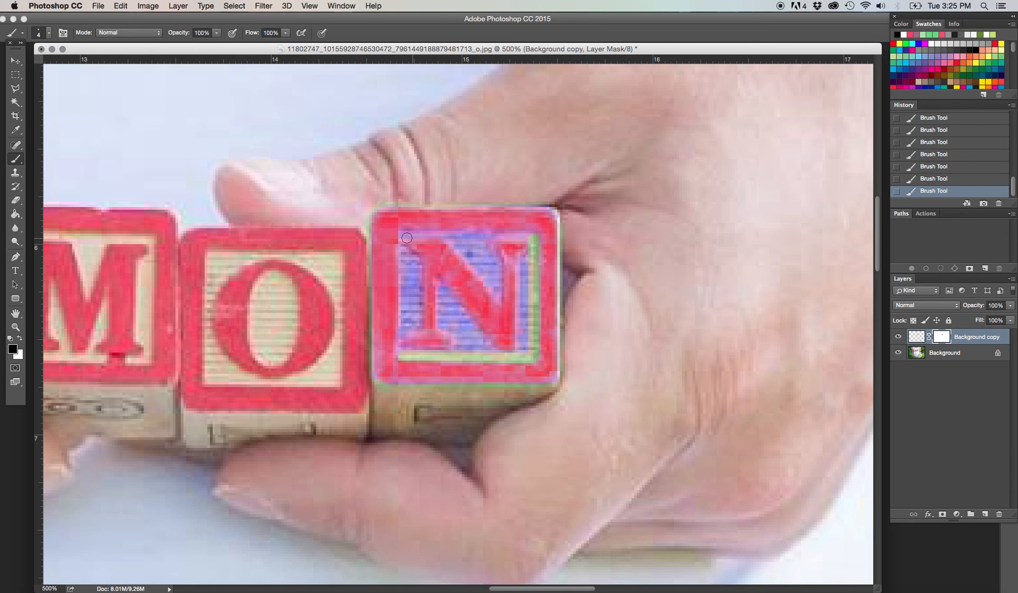
pyautogui.keyDown('shift'); pyautogui.click(403, 235); pyautogui.keyUp('shift')
pyautogui.keyDown('shift'); pyautogui.click(401, 355); pyautogui.keyUp('shift')
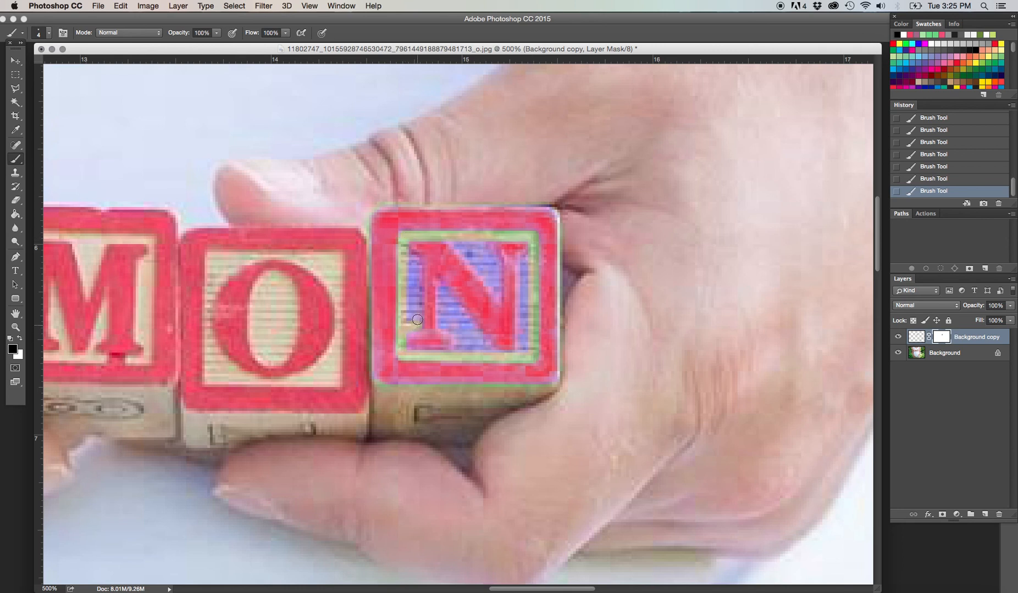
# - Paint black on the mask over the blue-tinted wood on all sides of the letter N with the 4 px hard brush
pyautogui.moveTo(416, 297); pyautogui.dragTo(416, 270)
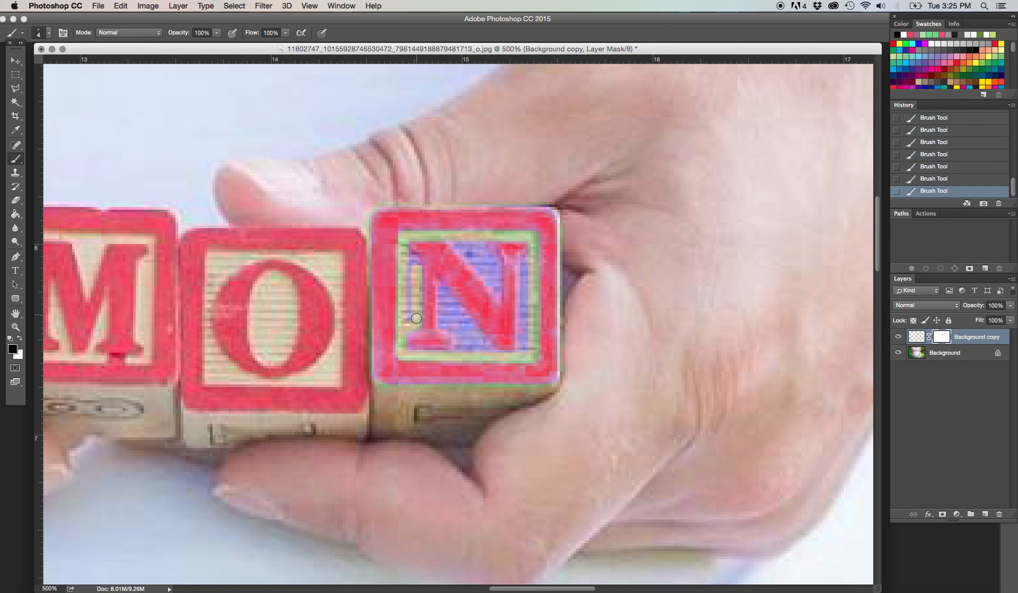
pyautogui.moveTo(410, 259)
pyautogui.mouseDown()
pyautogui.moveTo(418, 308)
pyautogui.moveTo(403, 319)
pyautogui.moveTo(408, 267)
pyautogui.mouseUp()
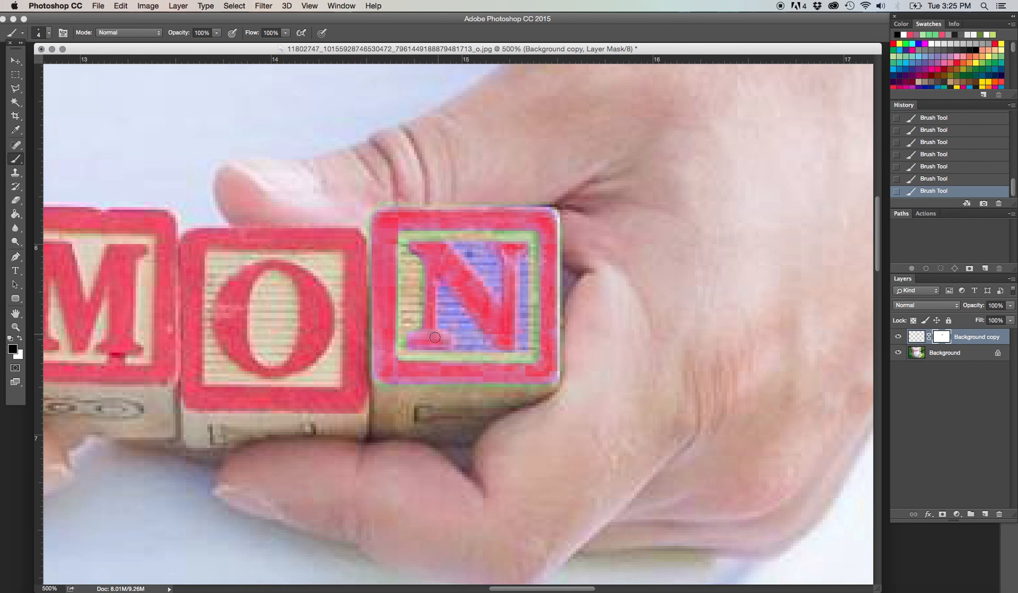
pyautogui.moveTo(457, 353)
pyautogui.mouseDown()
pyautogui.moveTo(443, 326)
pyautogui.moveTo(441, 285)
pyautogui.moveTo(498, 356)
pyautogui.moveTo(449, 315)
pyautogui.moveTo(469, 353)
pyautogui.moveTo(446, 305)
pyautogui.mouseUp()
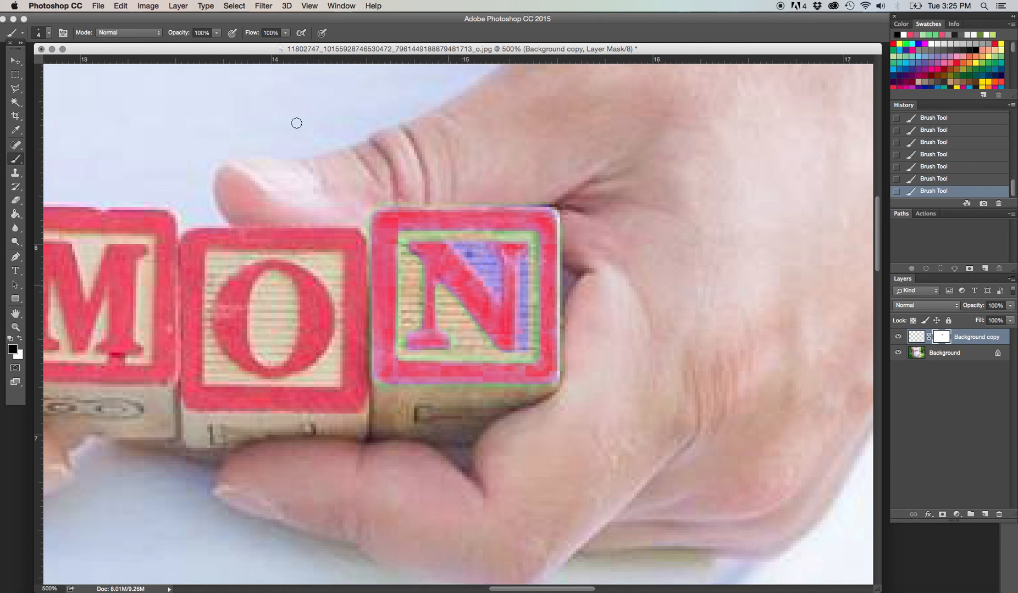
pyautogui.click(49, 34)
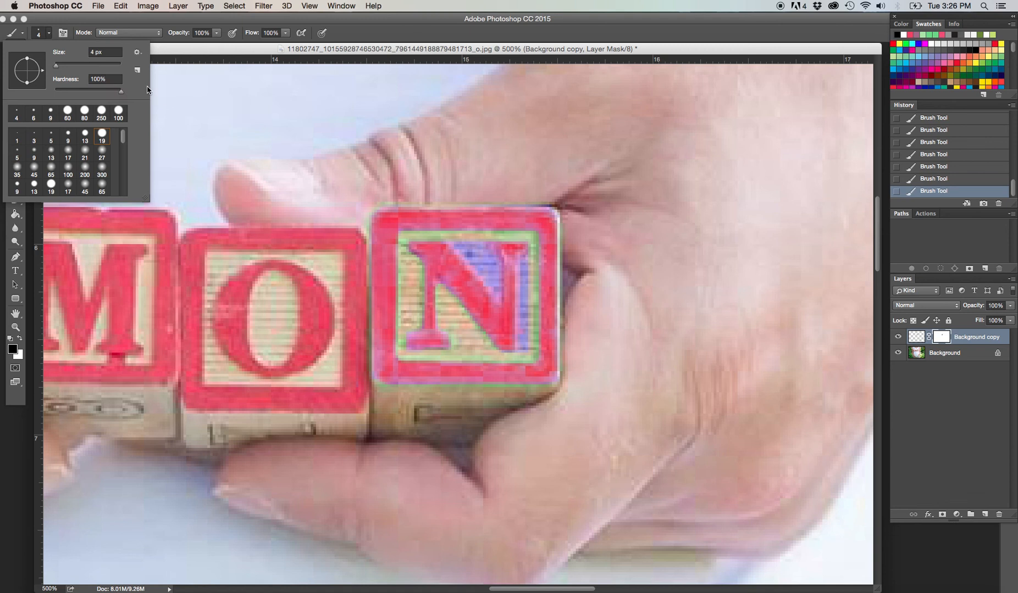
pyautogui.click(196, 50)
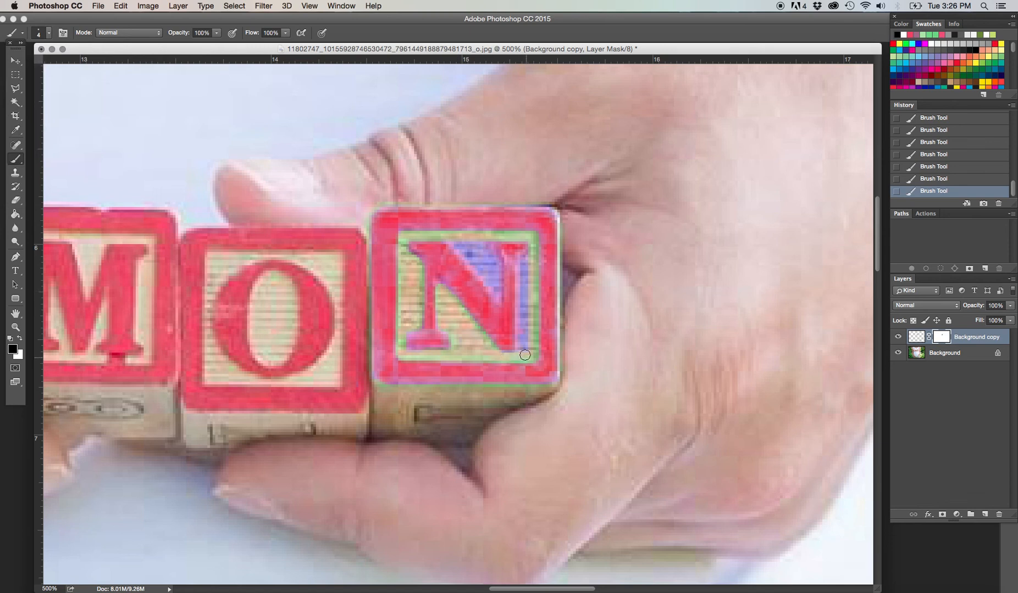
pyautogui.keyDown('shift'); pyautogui.click(522, 262); pyautogui.keyUp('shift')
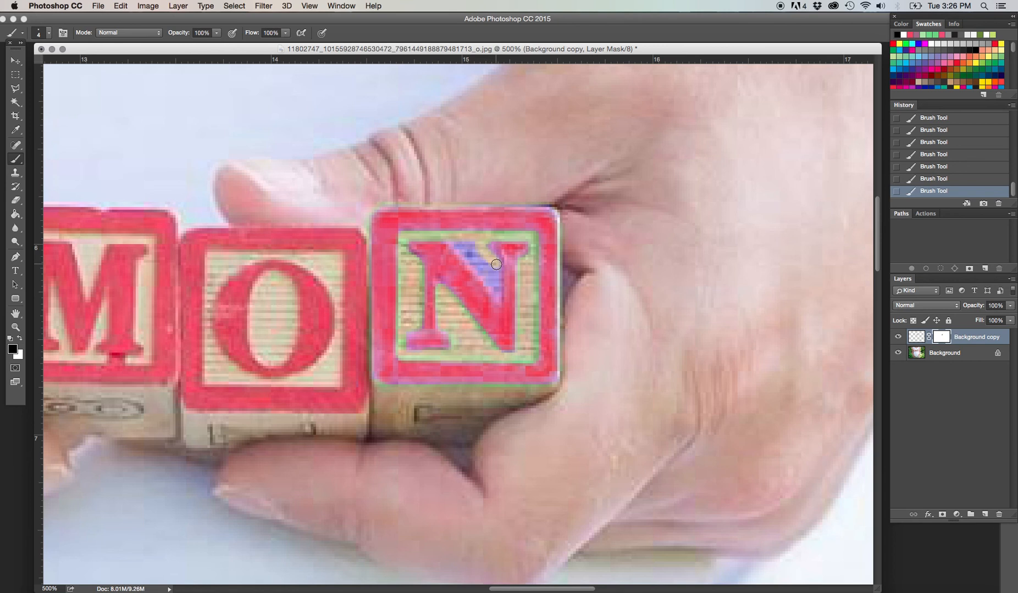
pyautogui.moveTo(498, 296)
pyautogui.mouseDown()
pyautogui.moveTo(460, 245)
pyautogui.moveTo(484, 268)
pyautogui.moveTo(480, 253)
pyautogui.mouseUp()
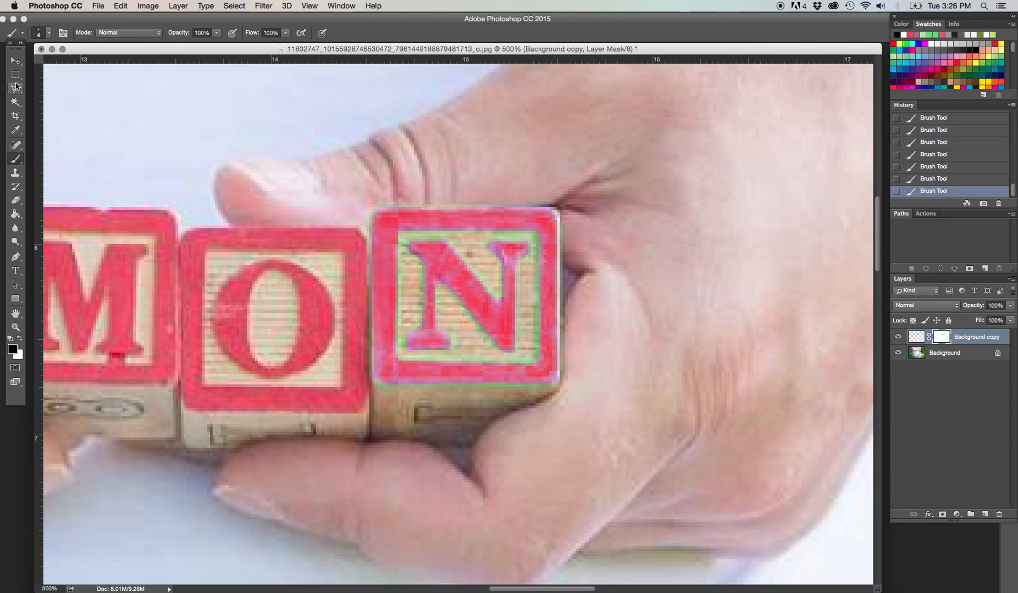
# - Compare the recolored N block with the original by switching the Background copy layer's visibility off and on
pyautogui.click(15, 62)
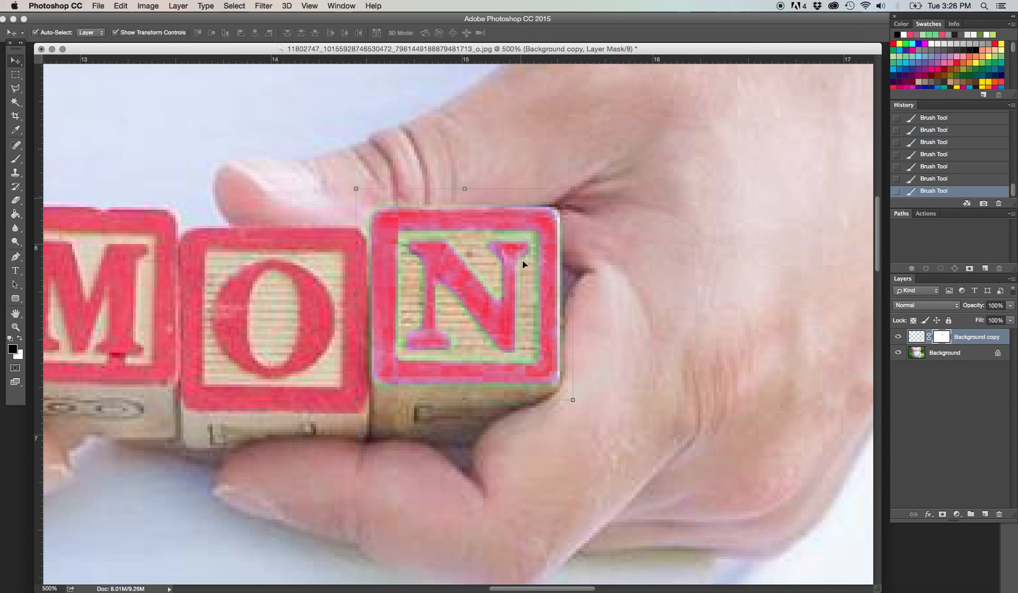
pyautogui.press('super+minus')
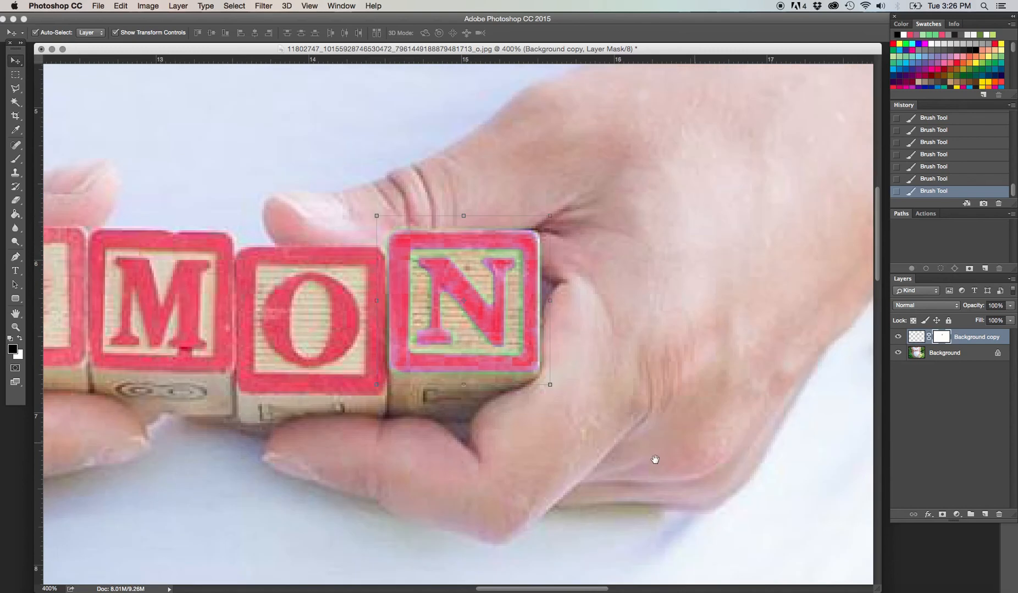
pyautogui.moveTo(655, 459); pyautogui.dragTo(692, 405)
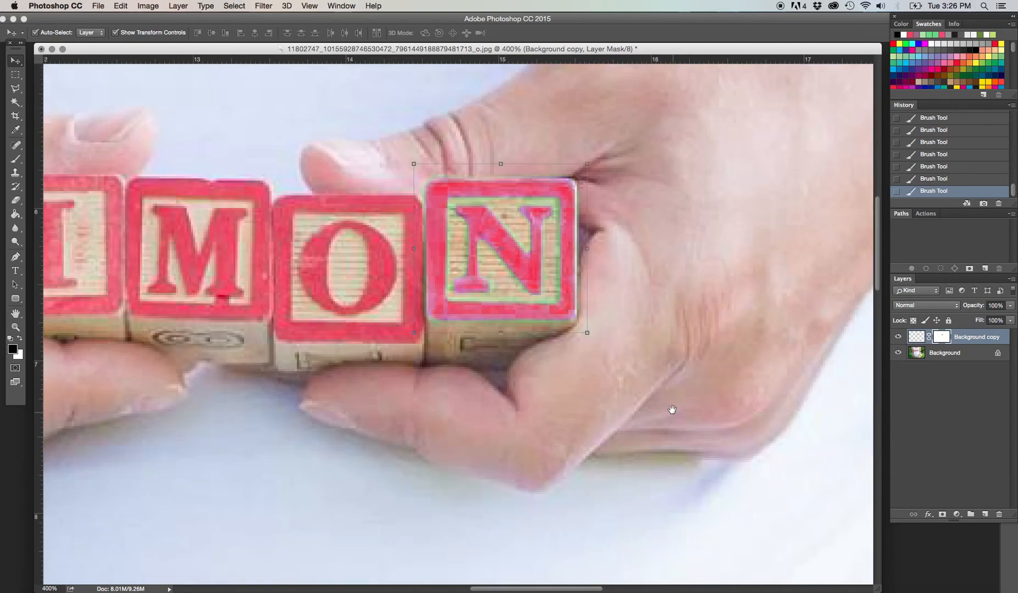
pyautogui.click(898, 337)
pyautogui.click(898, 337)
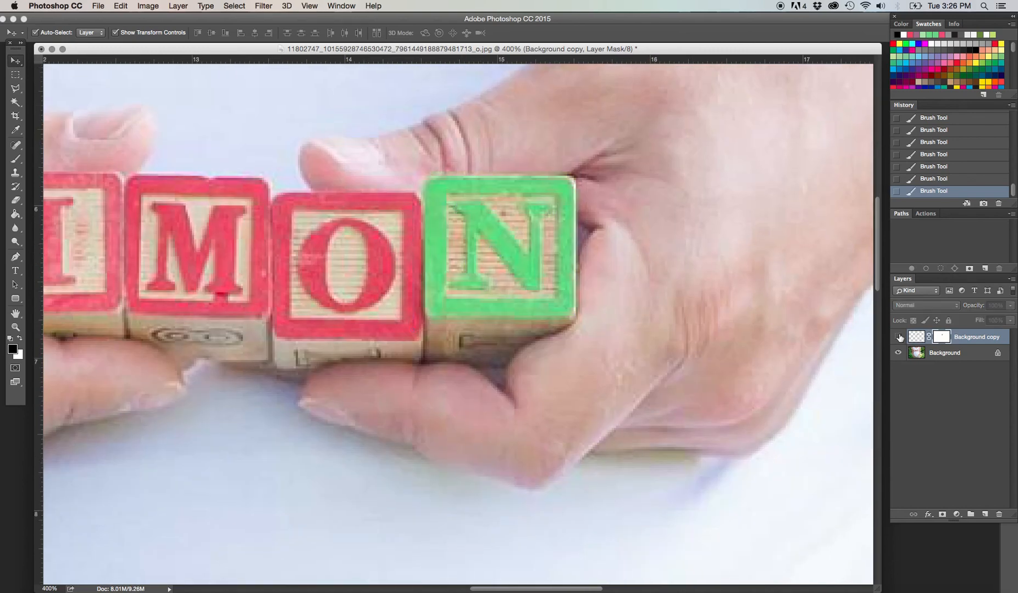
pyautogui.click(898, 337)
pyautogui.click(898, 336)
pyautogui.click(898, 336)
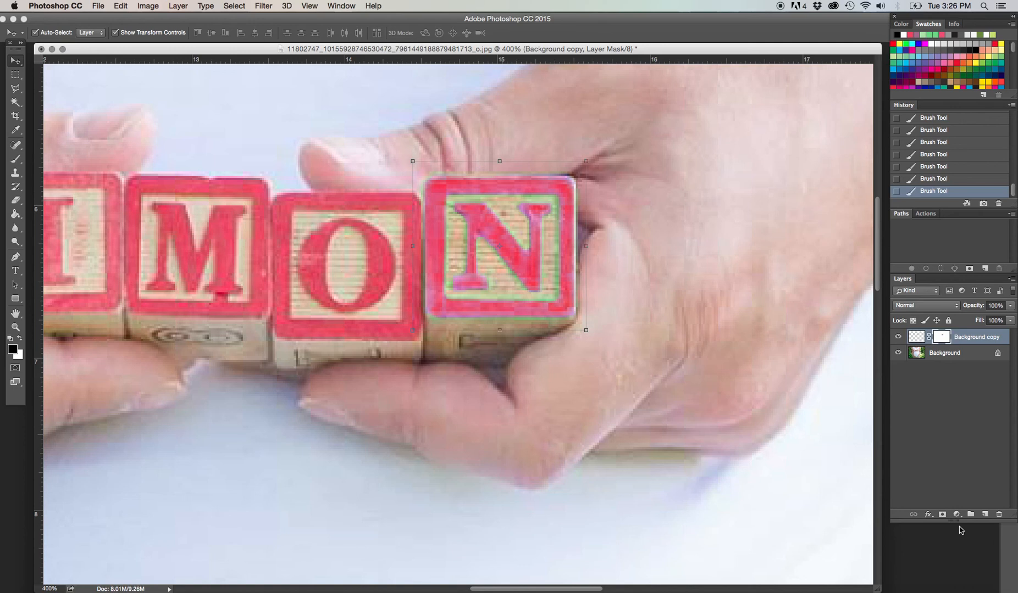
# - Add a new layer above Background copy and set its blending mode to Color
pyautogui.click(986, 517)
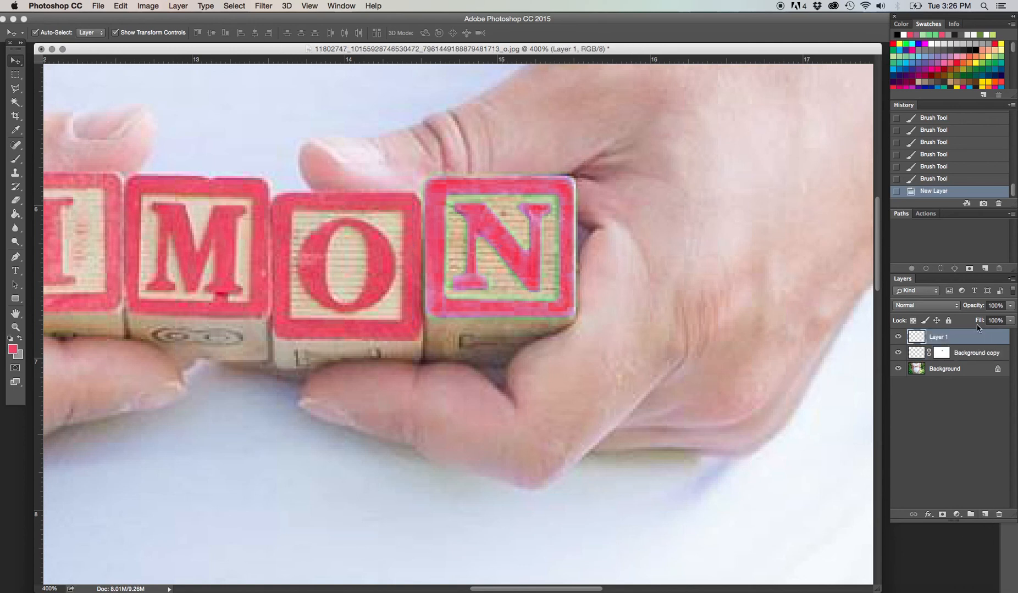
pyautogui.click(958, 305)
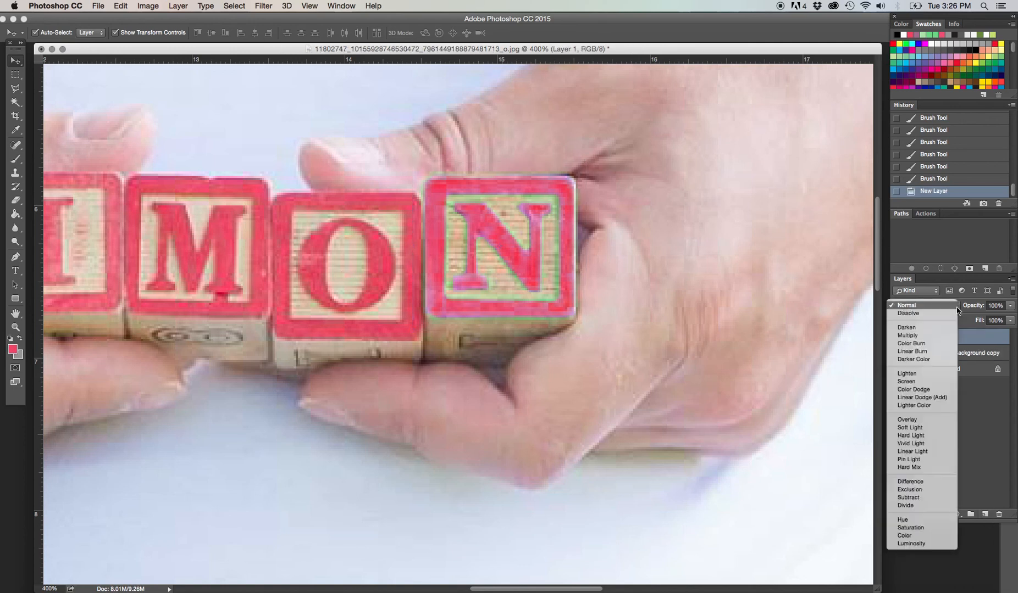
pyautogui.click(909, 535)
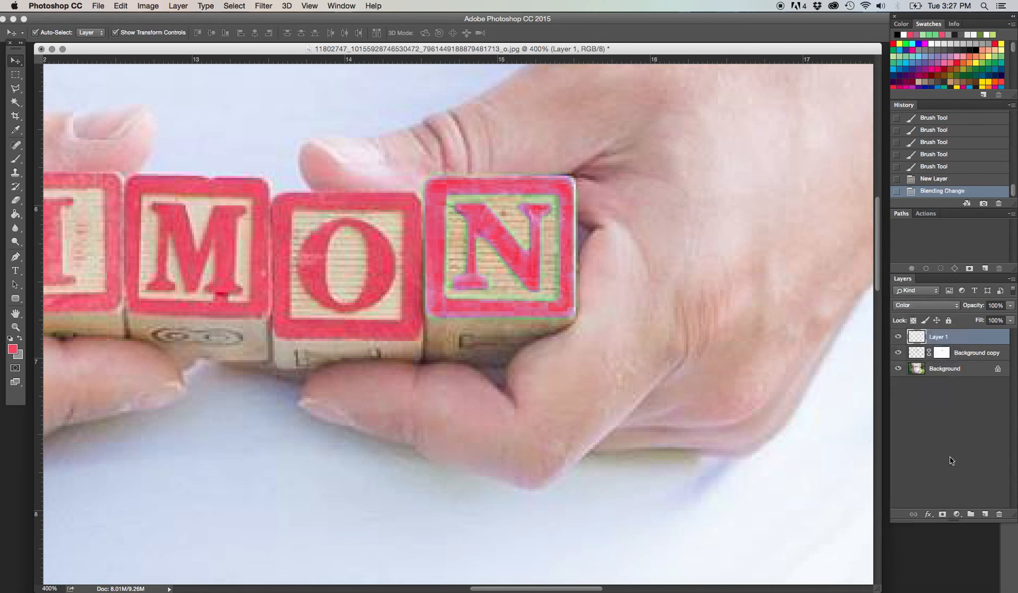
# - Sample the red from the O block's frame with the Eyedropper as the foreground color
pyautogui.click(17, 131)
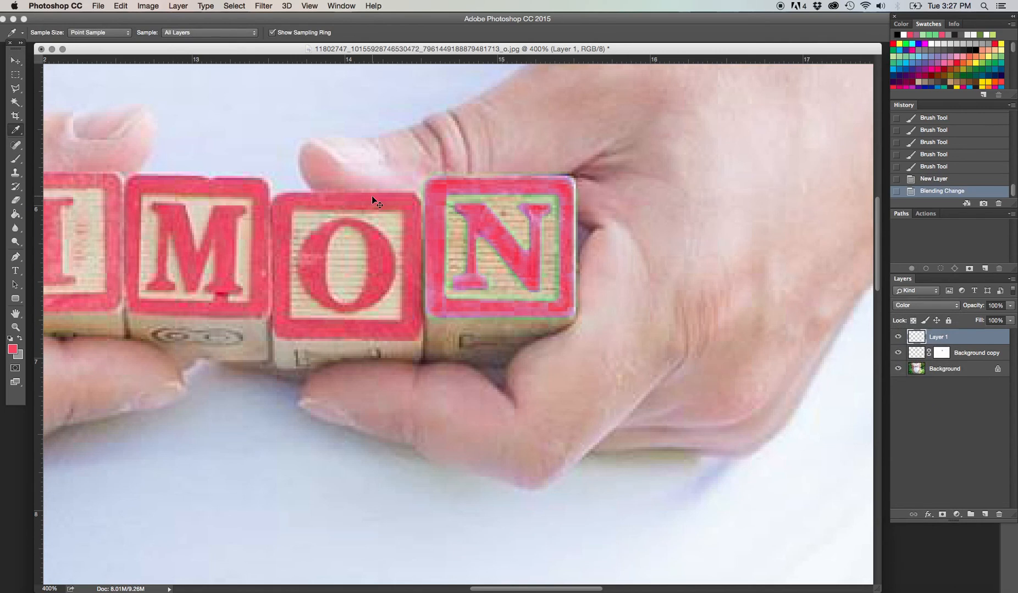
pyautogui.press('super+plus')
pyautogui.moveTo(421, 178); pyautogui.dragTo(433, 229)
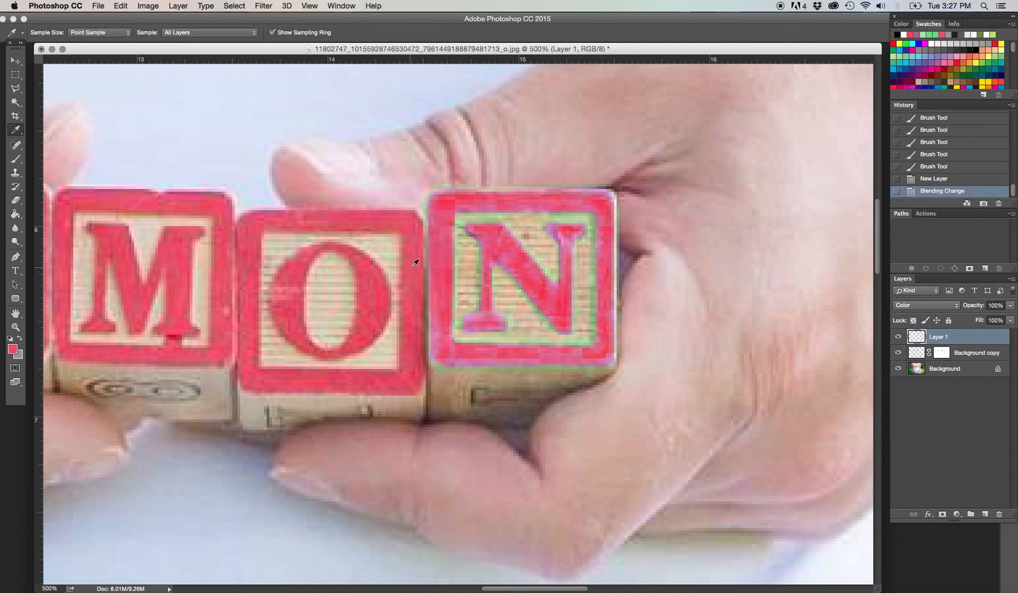
# - Brush the sampled red over all four sides of the N block's frame on Layer 1
pyautogui.click(16, 161)
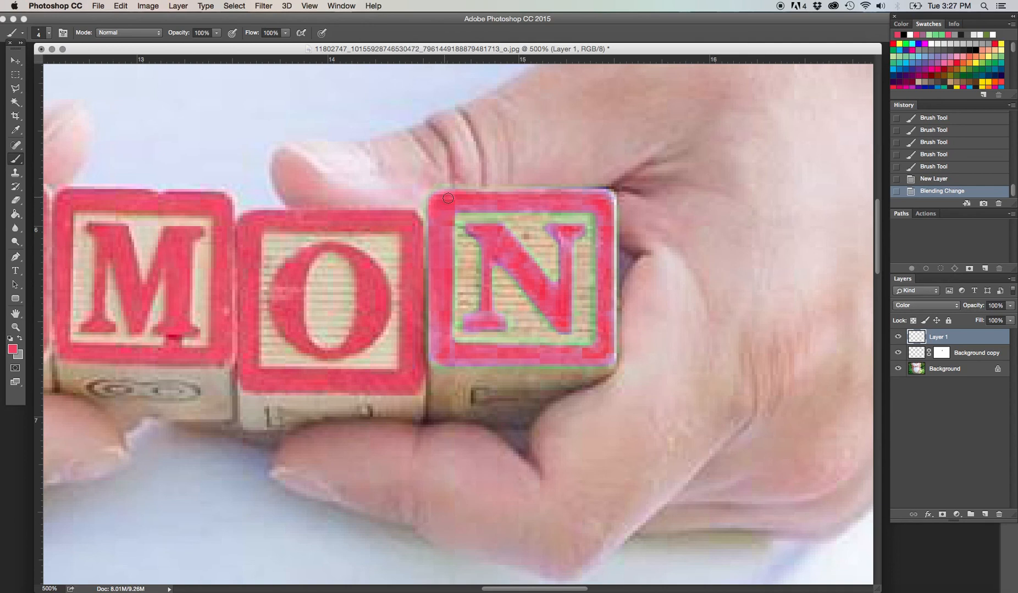
pyautogui.click(498, 207)
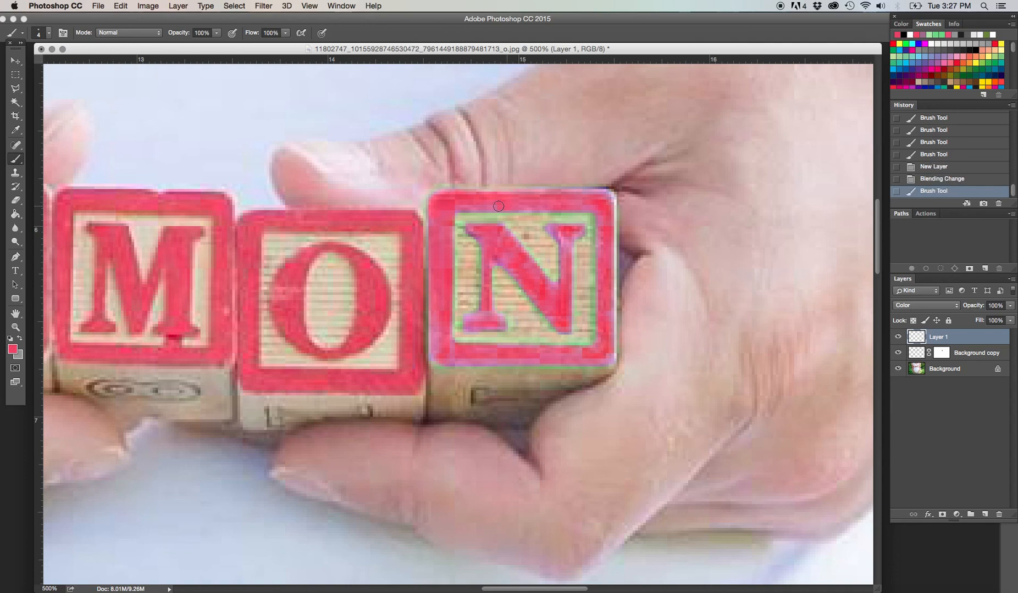
pyautogui.click(456, 206)
pyautogui.click(441, 222)
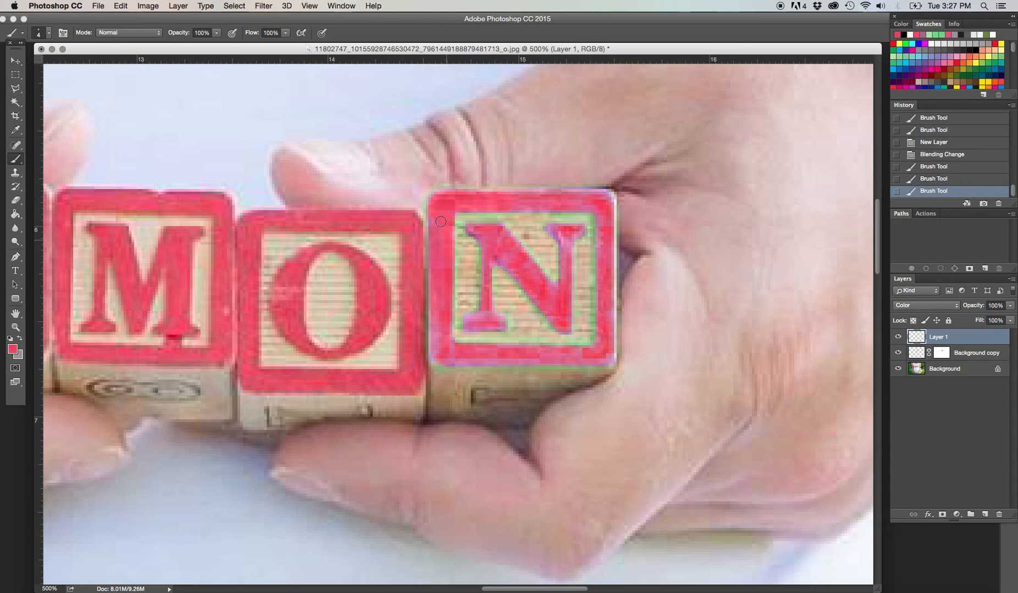
pyautogui.moveTo(441, 221)
pyautogui.mouseDown()
pyautogui.moveTo(438, 328)
pyautogui.moveTo(452, 362)
pyautogui.moveTo(478, 362)
pyautogui.moveTo(450, 334)
pyautogui.moveTo(453, 347)
pyautogui.mouseUp()
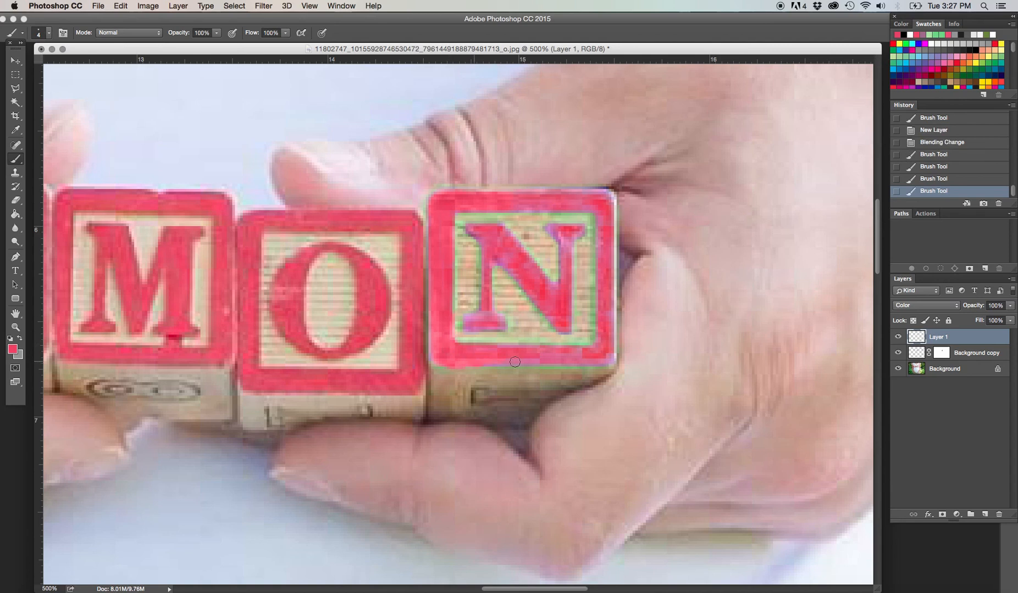
pyautogui.moveTo(515, 362)
pyautogui.mouseDown()
pyautogui.moveTo(591, 367)
pyautogui.moveTo(610, 351)
pyautogui.moveTo(566, 359)
pyautogui.mouseUp()
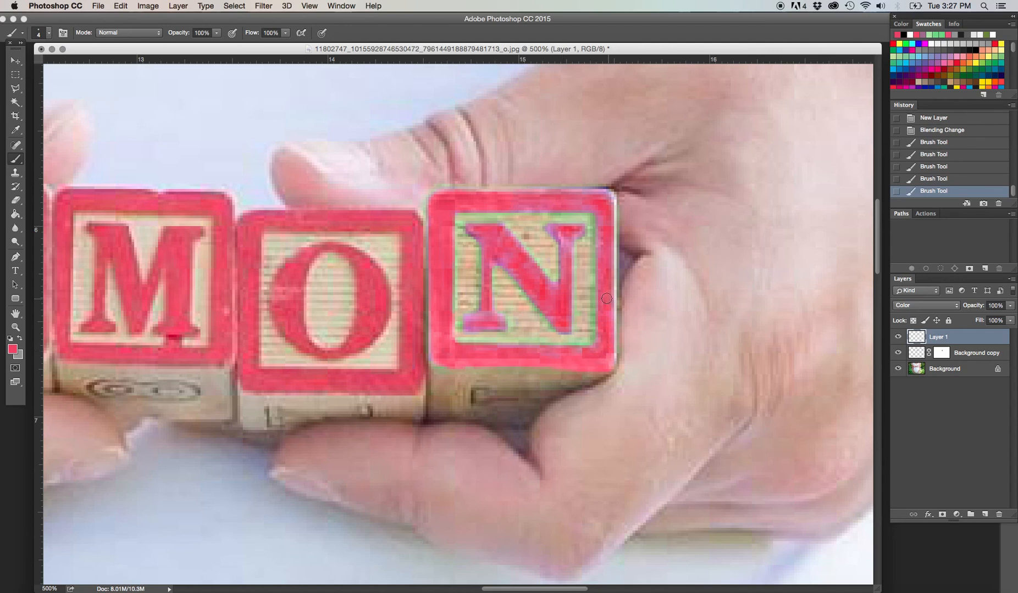
pyautogui.moveTo(606, 342); pyautogui.dragTo(583, 353)
pyautogui.moveTo(520, 353); pyautogui.dragTo(583, 351)
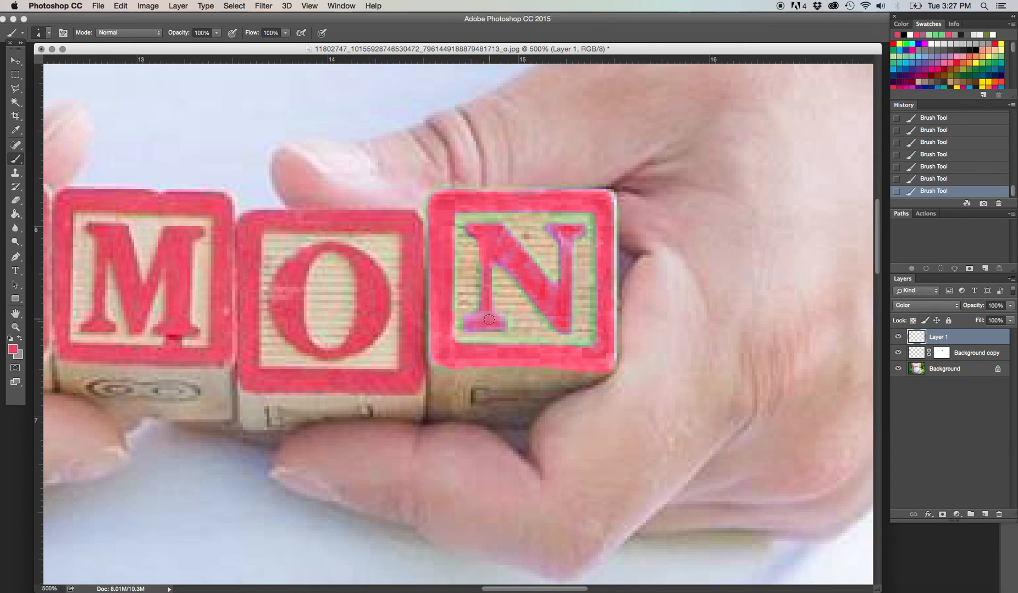
# - Paint the sampled red over the purple-edged strokes and serifs of the letter N
pyautogui.moveTo(489, 320)
pyautogui.mouseDown()
pyautogui.moveTo(468, 328)
pyautogui.moveTo(482, 314)
pyautogui.mouseUp()
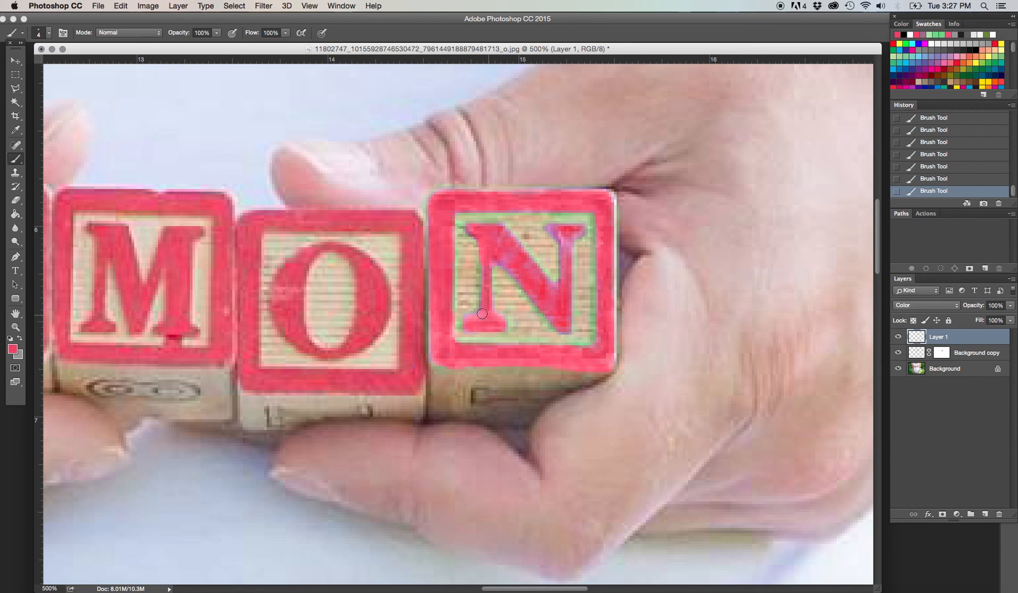
pyautogui.moveTo(499, 261); pyautogui.dragTo(552, 315)
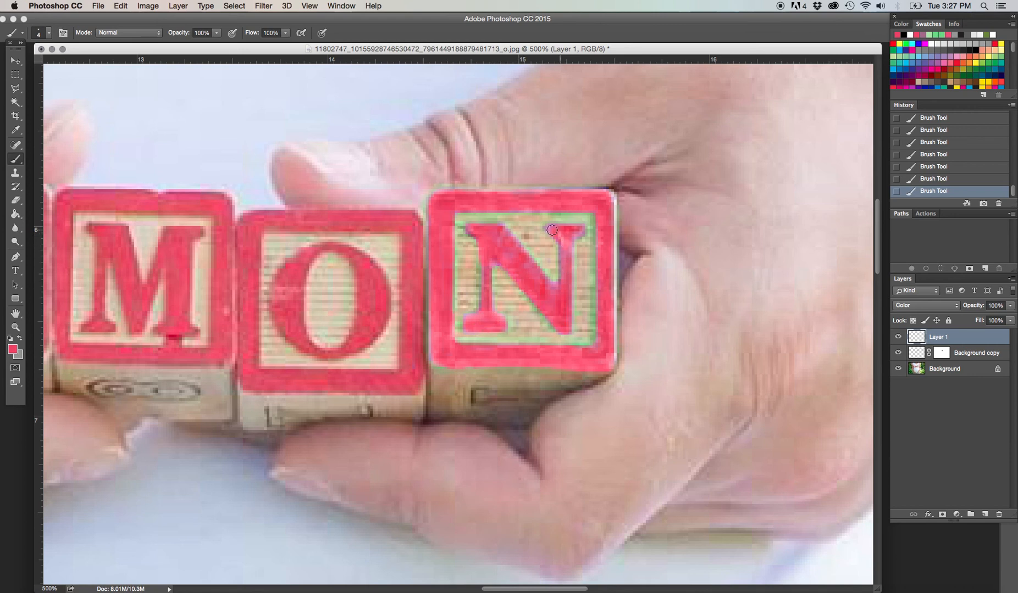
pyautogui.moveTo(579, 231); pyautogui.dragTo(569, 240)
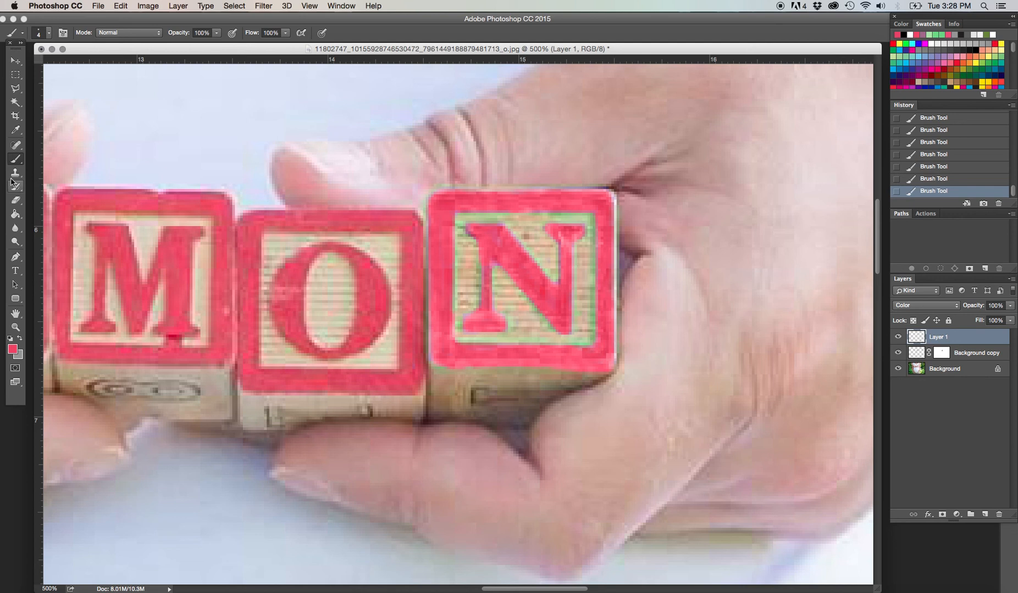
# - Erase the red spill beneath the N block's lower edge in a straight line with the Eraser reduced to 6 px
pyautogui.click(15, 200)
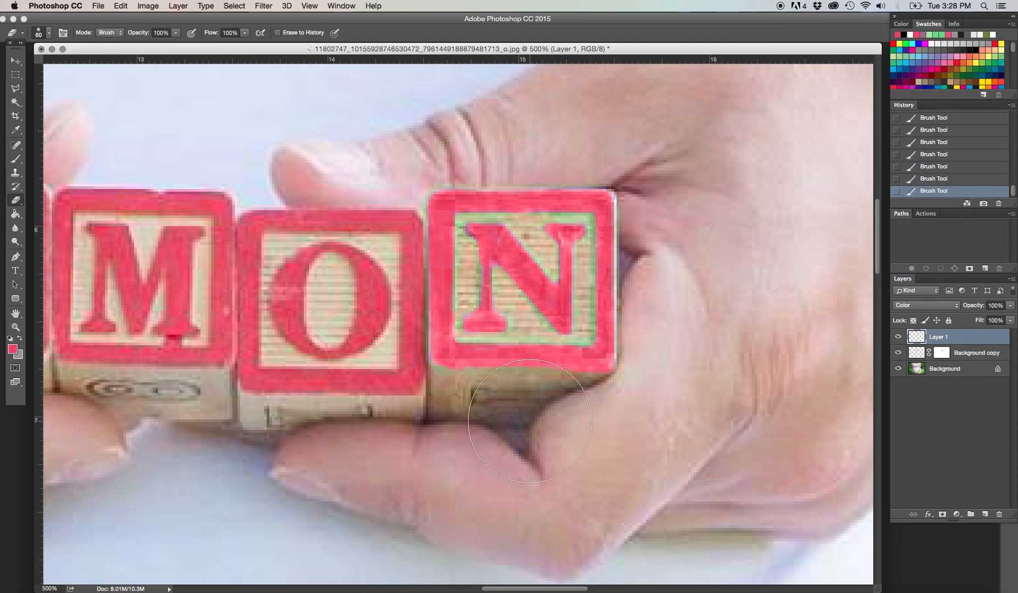
pyautogui.press('[')
pyautogui.press('[')
pyautogui.press('[')
pyautogui.press('[')
pyautogui.press('[')
pyautogui.press('[')
pyautogui.press('[')
pyautogui.press('[')
pyautogui.press('[')
pyautogui.click(531, 376)
pyautogui.keyDown('shift'); pyautogui.click(622, 371); pyautogui.keyUp('shift')
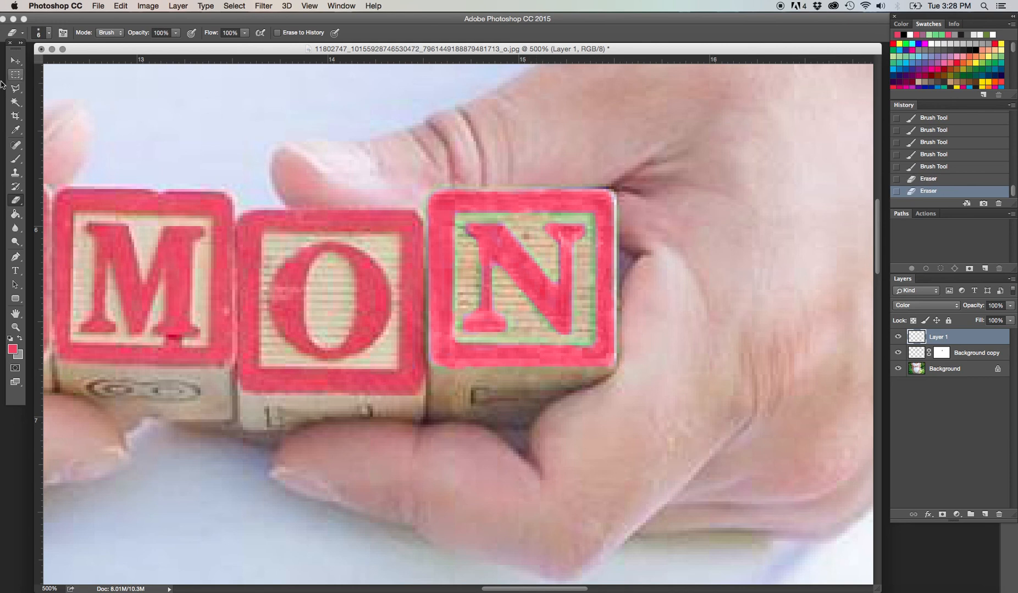
# - Hide the guides and deselect the layer to compare the N block with the neighboring red blocks
pyautogui.click(15, 61)
pyautogui.press('super+minus')
pyautogui.press('super+minus')
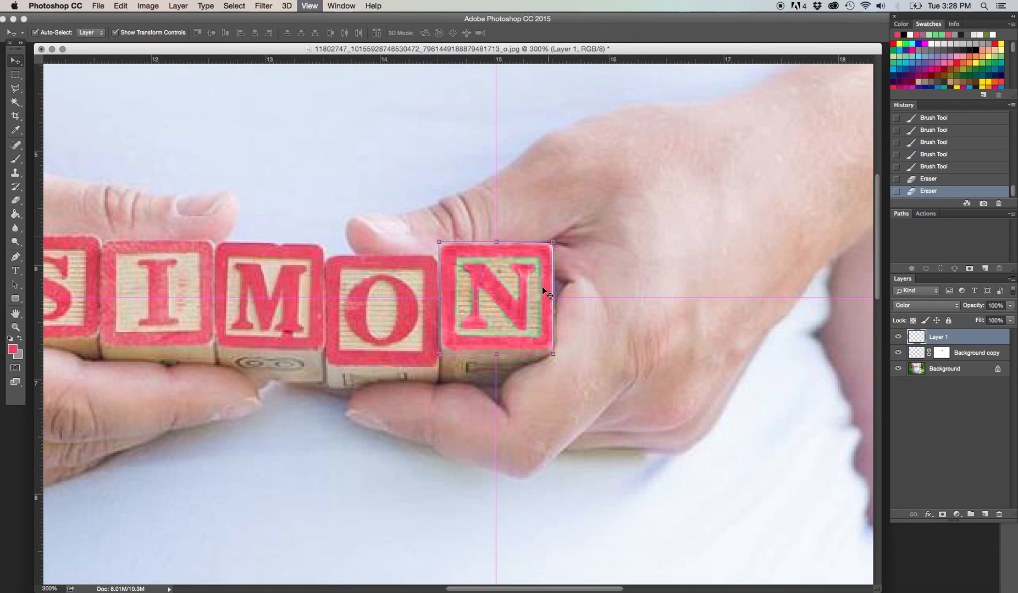
pyautogui.press('super+h')
pyautogui.keyDown('super'); pyautogui.click(609, 443); pyautogui.keyUp('super')
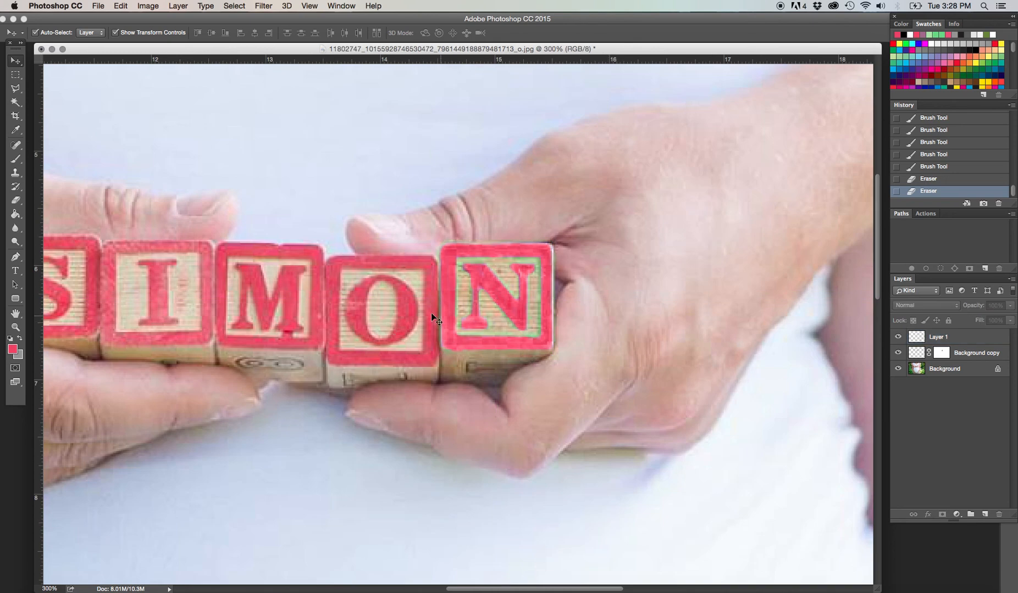
# - Apply a Hue/Saturation adjustment to Layer 1, shifting the hue, lowering the saturation and setting lightness to 0
pyautogui.click(952, 338)
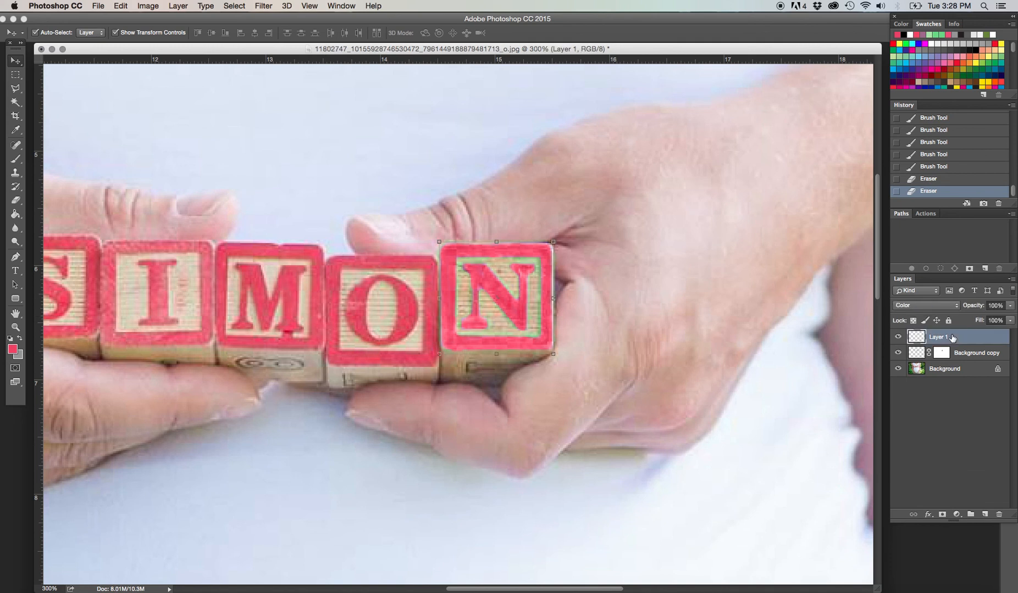
pyautogui.click(148, 6)
pyautogui.moveTo(156, 35)
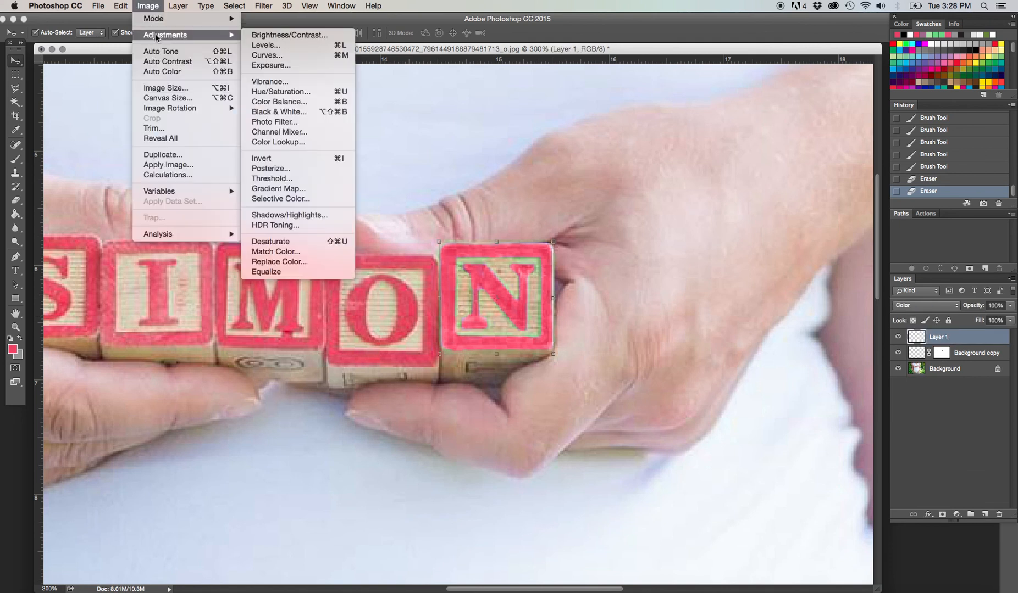
pyautogui.click(278, 91)
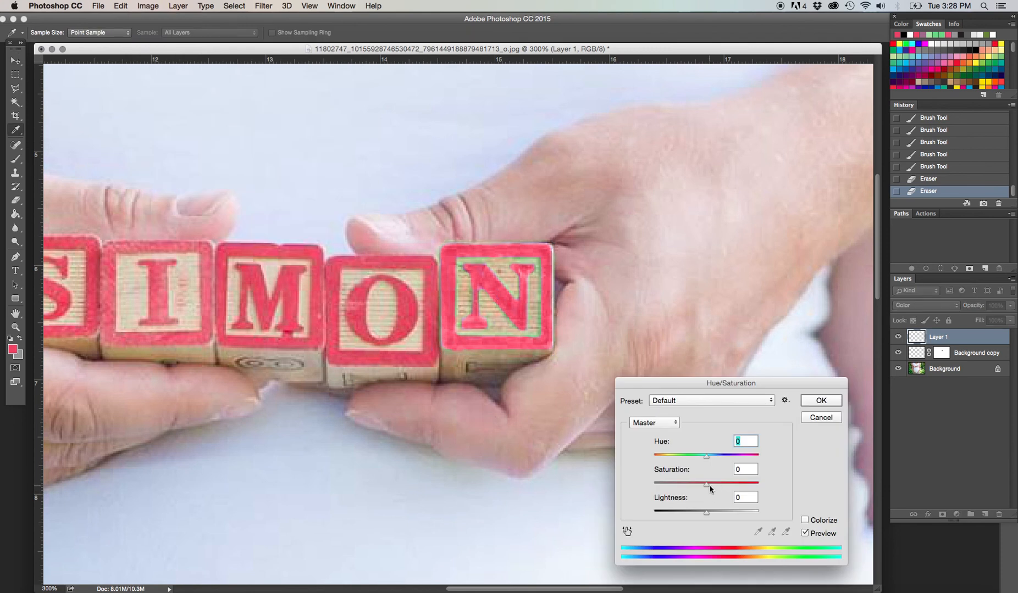
pyautogui.moveTo(707, 485); pyautogui.dragTo(709, 457)
pyautogui.moveTo(705, 514)
pyautogui.mouseDown()
pyautogui.moveTo(722, 516)
pyautogui.moveTo(704, 514)
pyautogui.mouseUp()
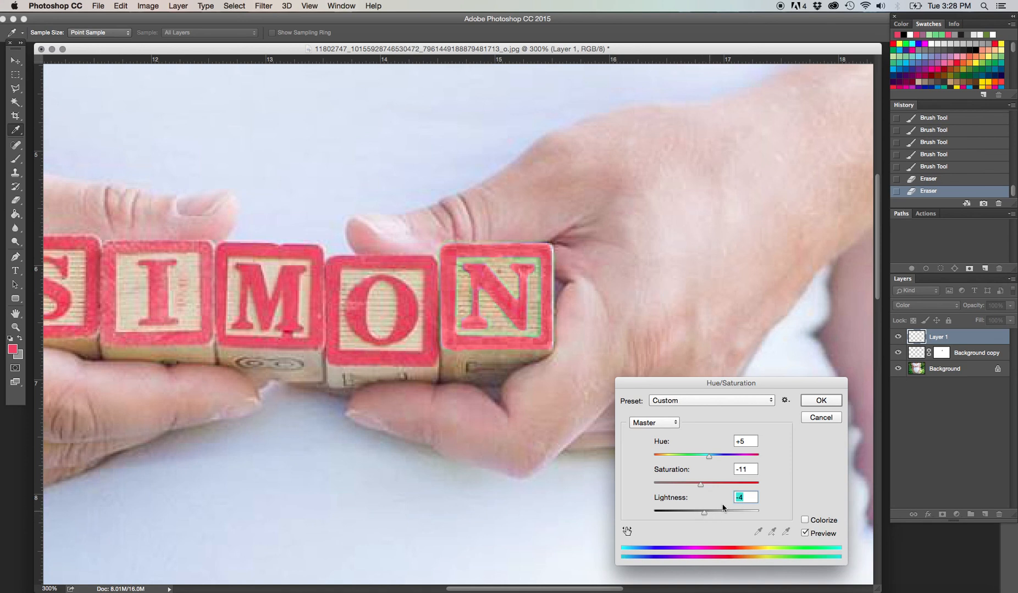
pyautogui.write('0')
pyautogui.moveTo(710, 461); pyautogui.dragTo(696, 486)
pyautogui.click(819, 401)
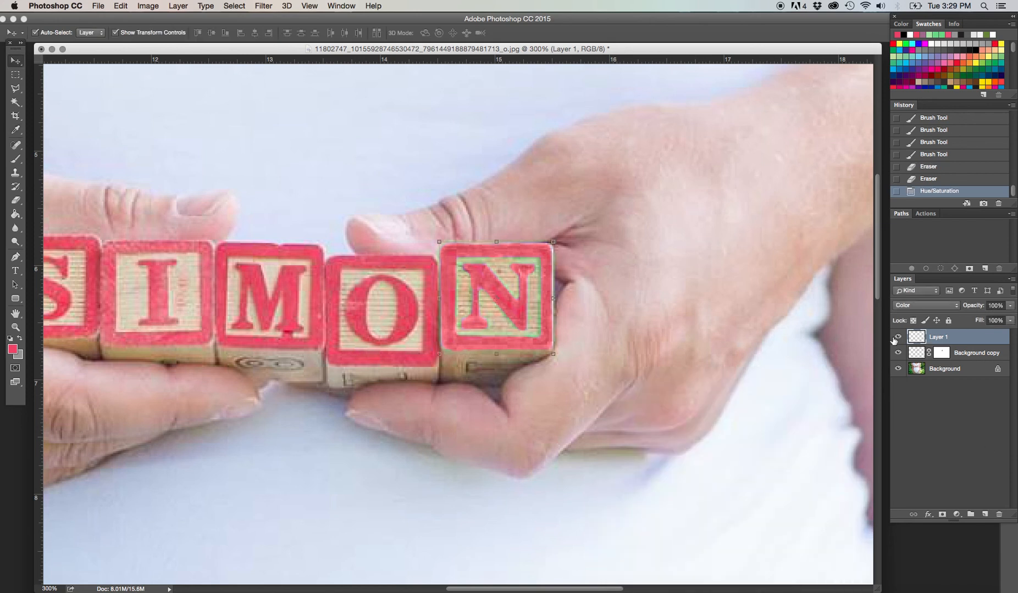
# - Apply a Hue/Saturation adjustment to the Background copy layer, keeping the hue at 0 and raising the saturation slightly
pyautogui.click(900, 356)
pyautogui.click(899, 355)
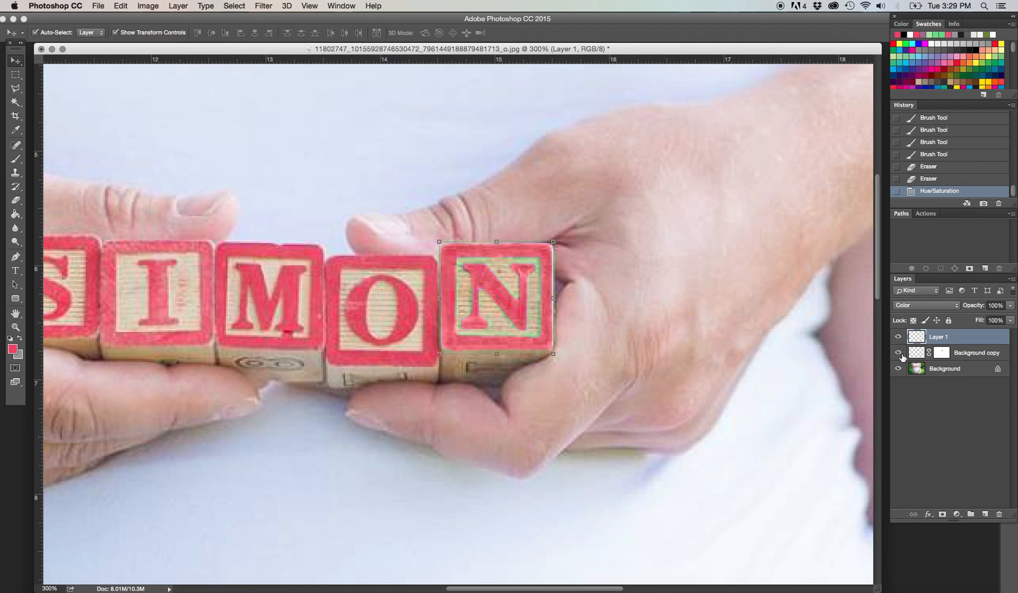
pyautogui.click(966, 357)
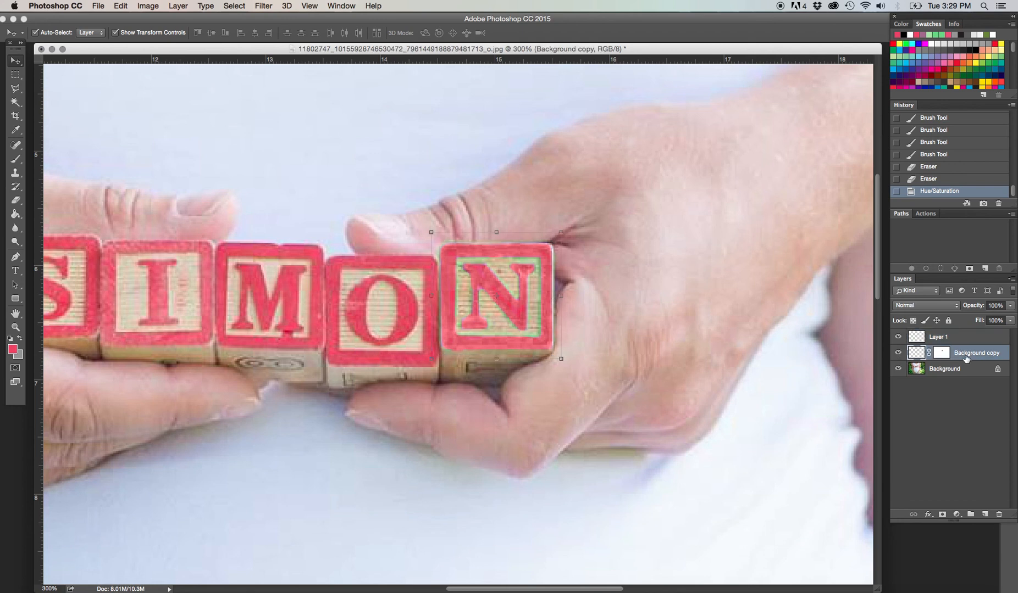
pyautogui.click(148, 6)
pyautogui.moveTo(220, 35)
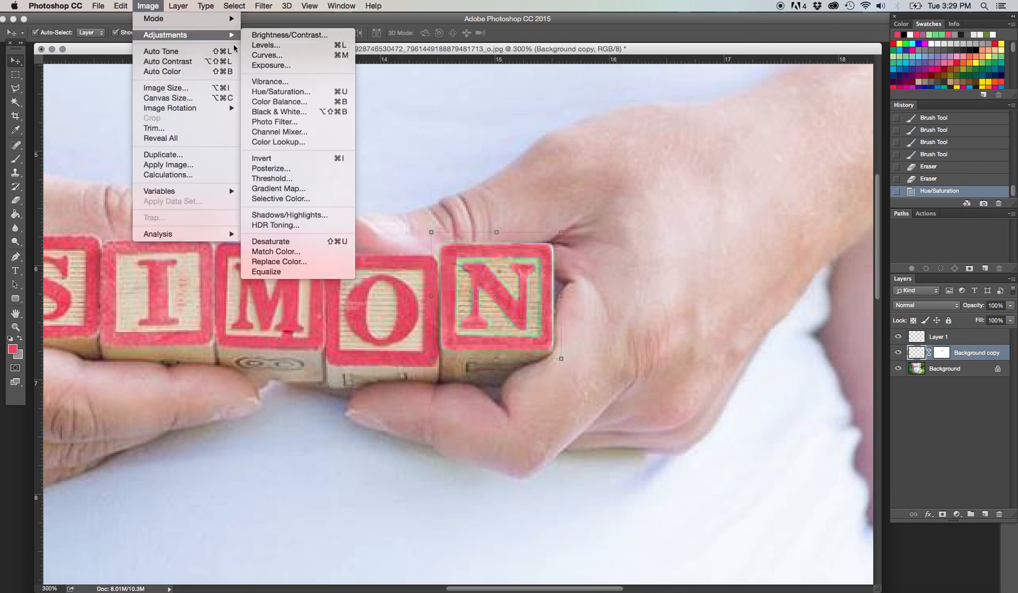
pyautogui.click(292, 94)
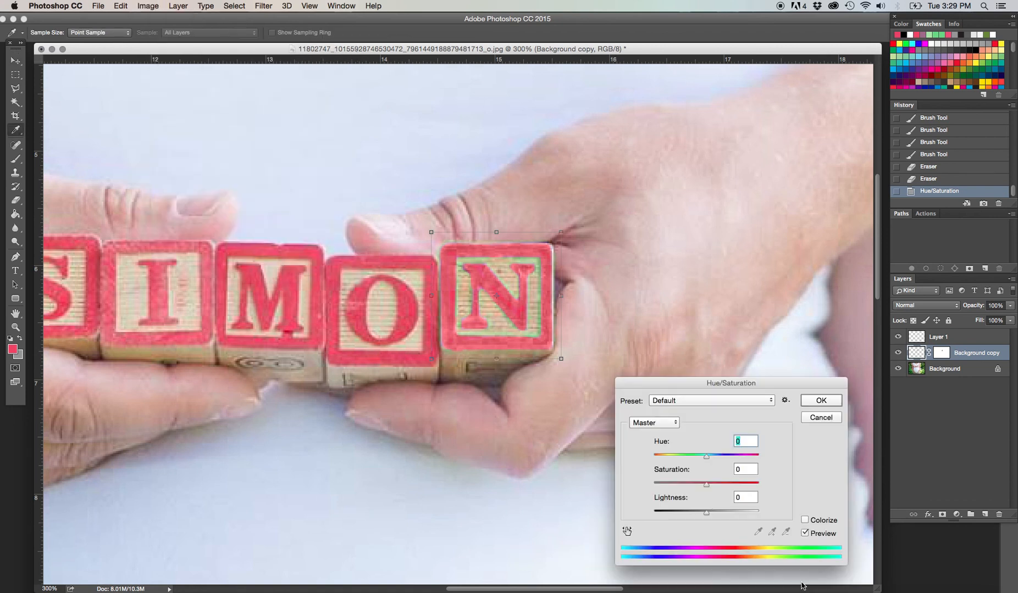
pyautogui.moveTo(706, 459)
pyautogui.mouseDown()
pyautogui.moveTo(695, 458)
pyautogui.moveTo(707, 457)
pyautogui.mouseUp()
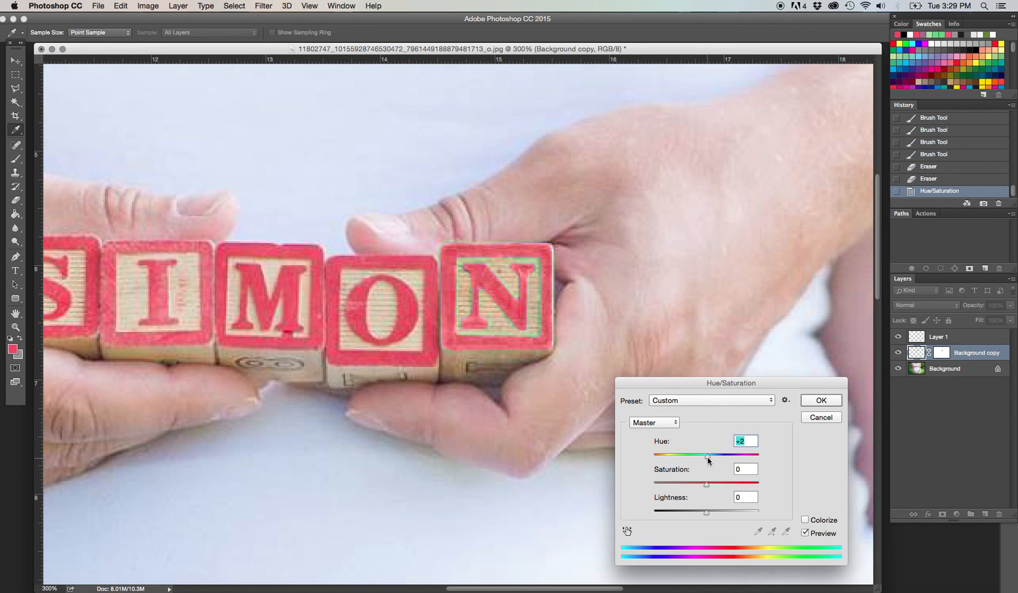
pyautogui.write('0')
pyautogui.moveTo(708, 486); pyautogui.dragTo(711, 489)
pyautogui.click(821, 400)
pyautogui.click(16, 61)
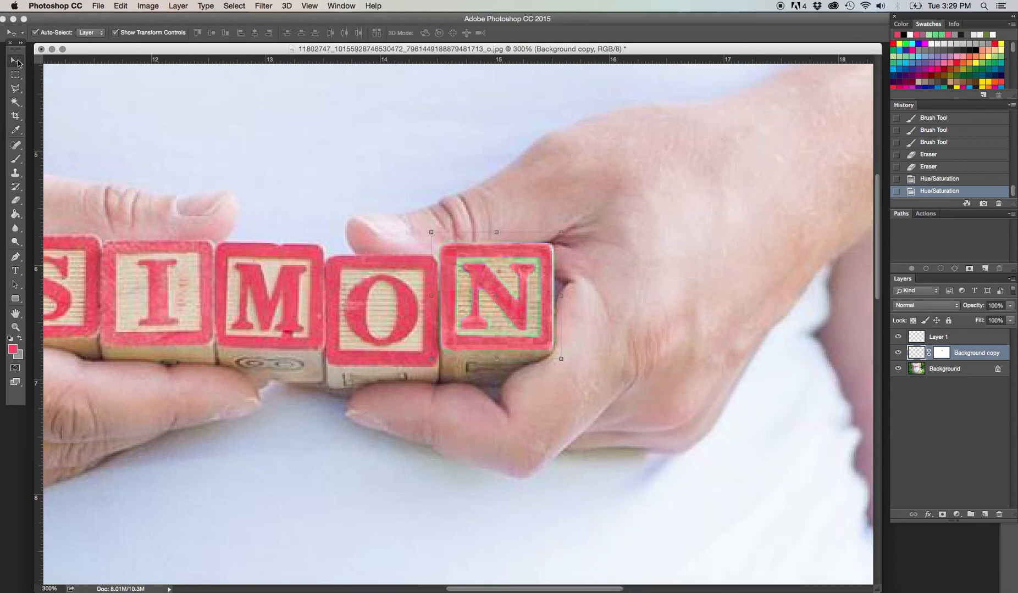
# - Duplicate the Background layer directly beneath the masked Background copy layer
pyautogui.press('super+equal')
pyautogui.moveTo(715, 481); pyautogui.dragTo(652, 488)
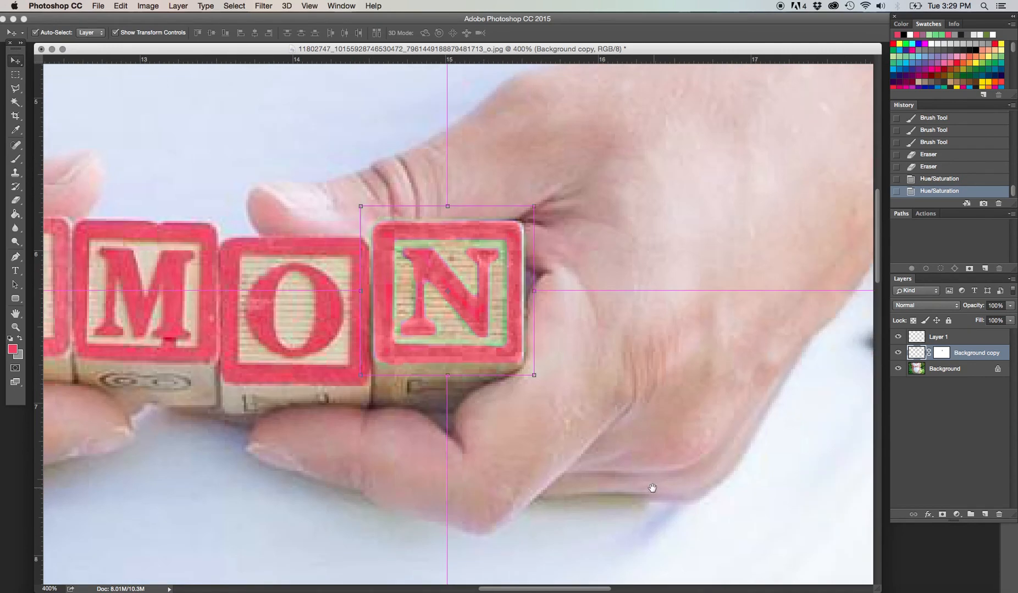
pyautogui.press('super+equal')
pyautogui.moveTo(656, 441); pyautogui.dragTo(717, 438)
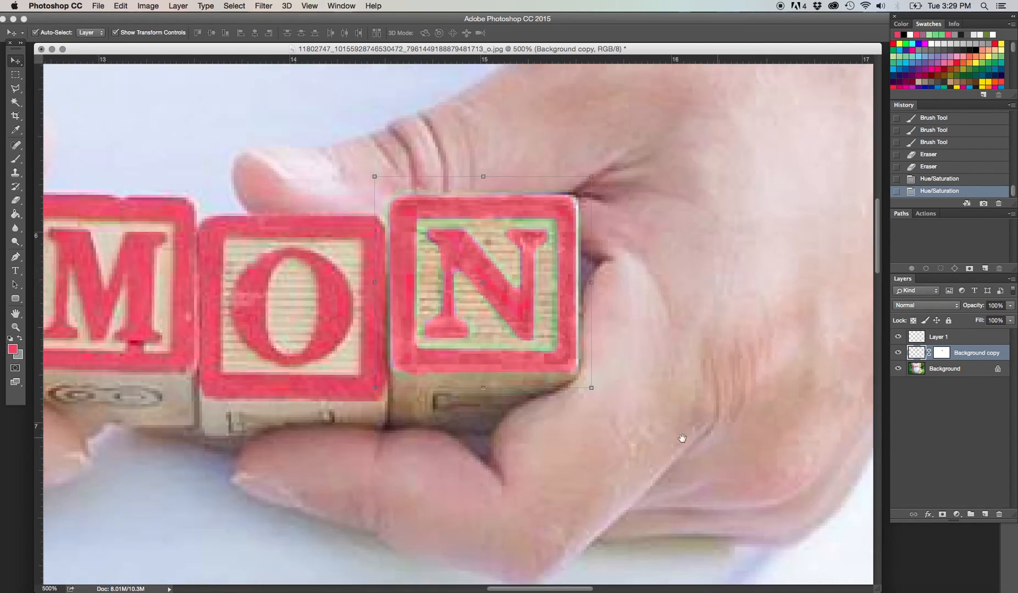
pyautogui.click(943, 420)
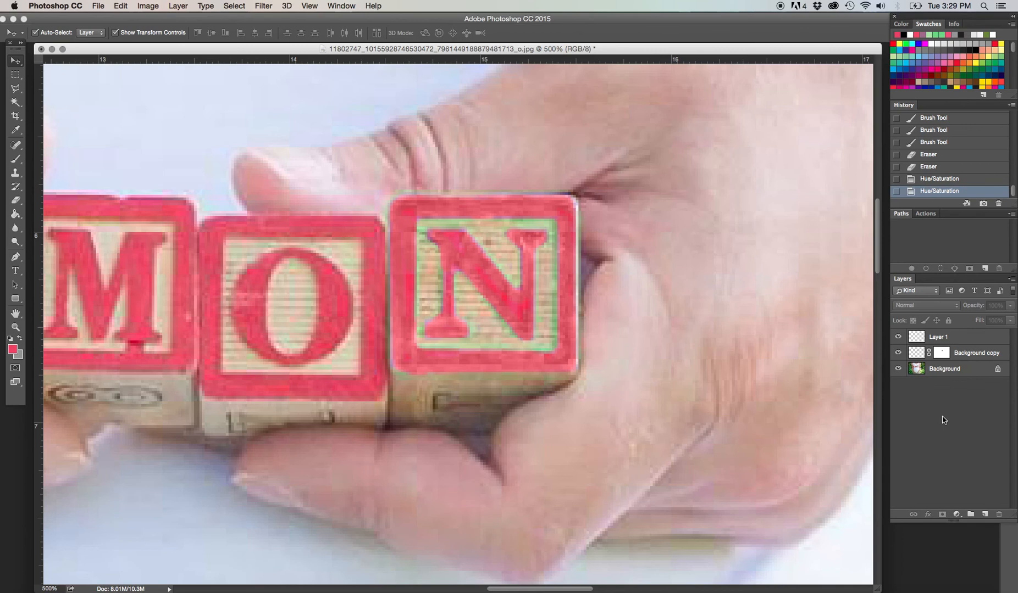
pyautogui.click(960, 373)
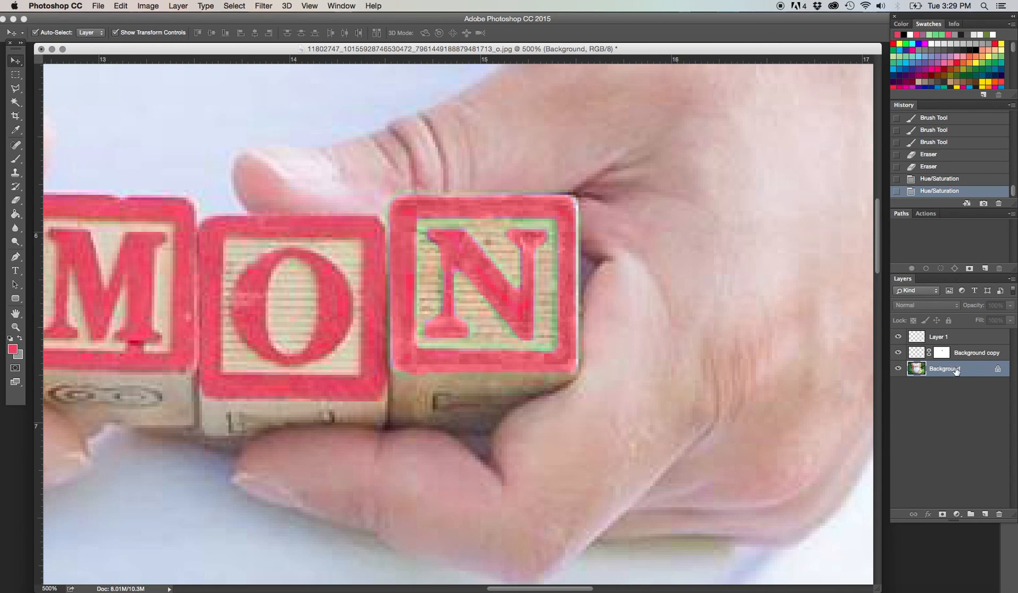
pyautogui.moveTo(955, 371); pyautogui.dragTo(986, 517)
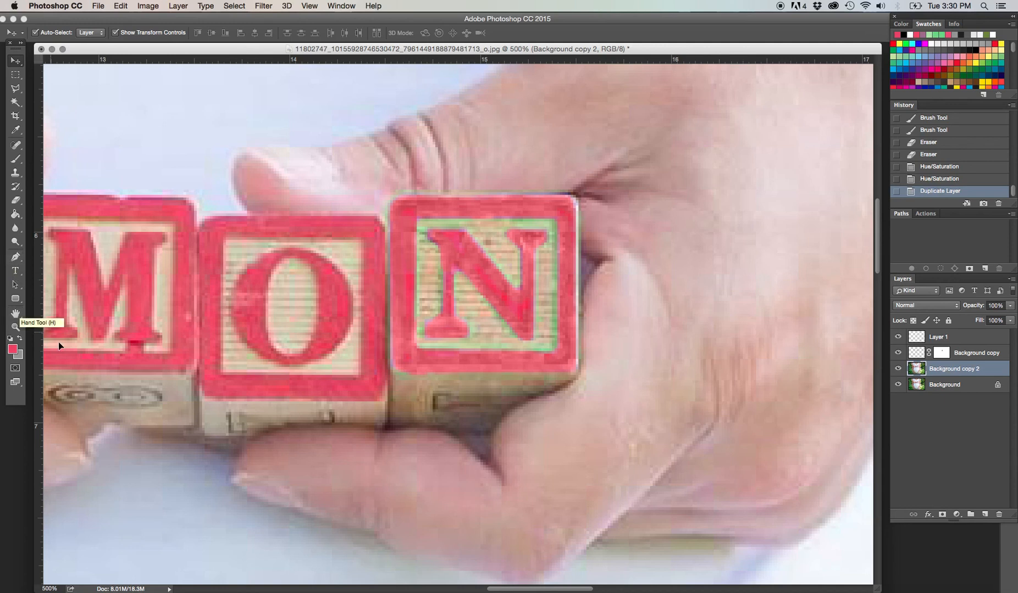
# - Sample the light green fringe along the inner edge of the N block's frame as the foreground color
pyautogui.click(16, 130)
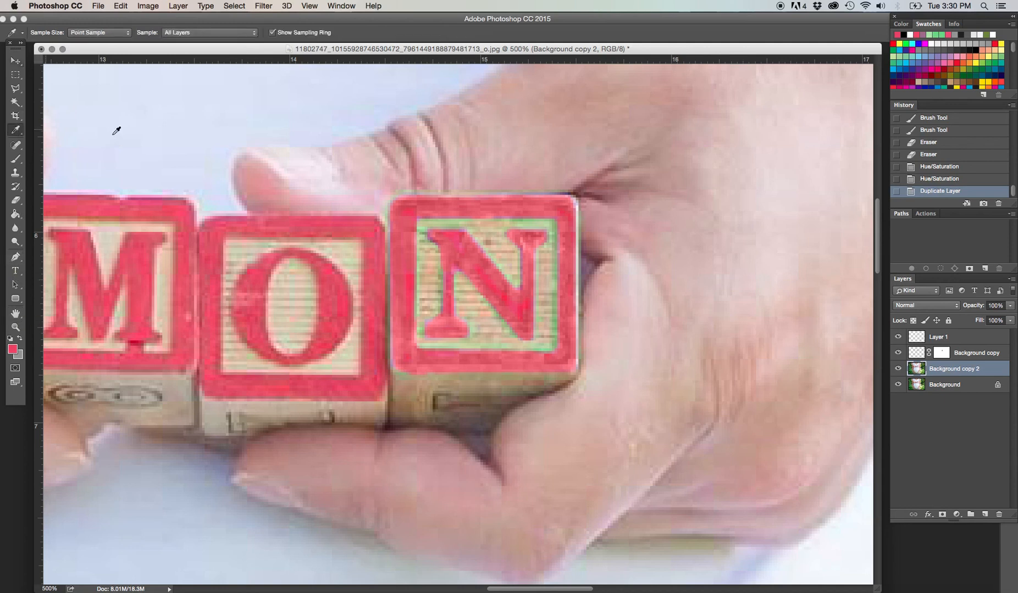
pyautogui.click(558, 316)
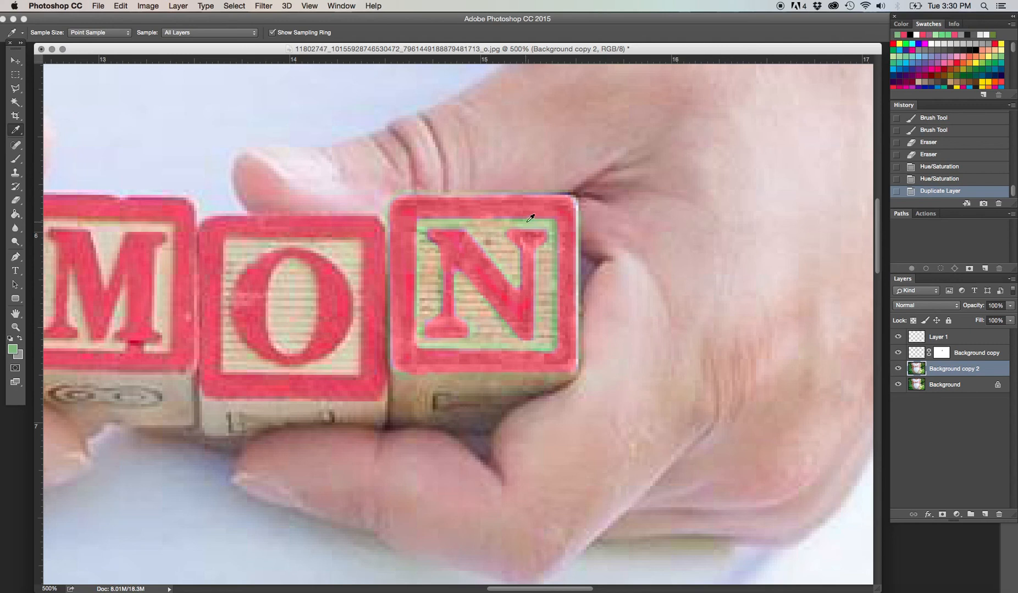
pyautogui.click(551, 346)
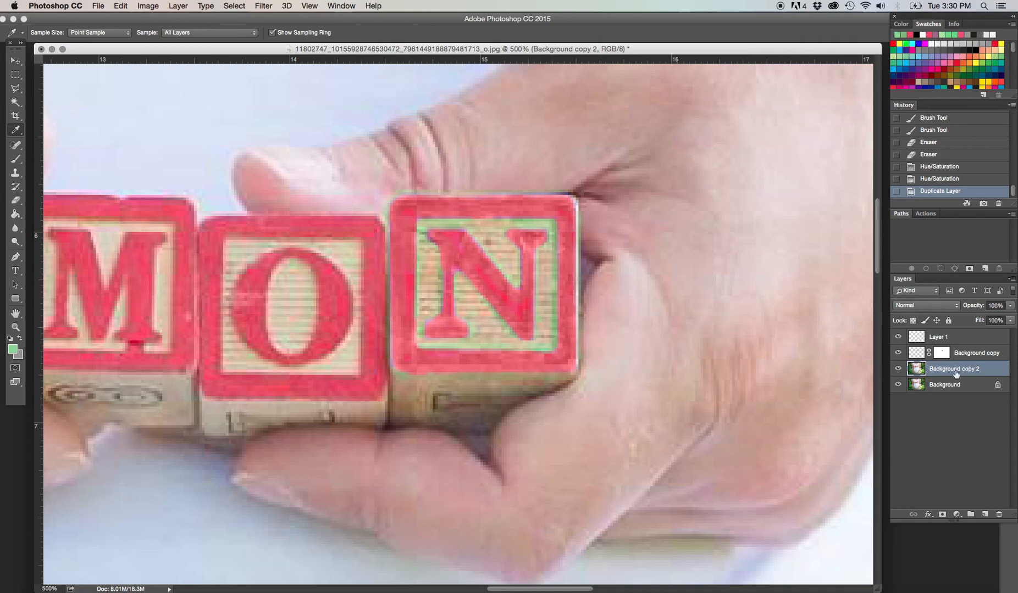
# - Apply Replace Color to the sampled green on Background copy 2 with Hue -92, Saturation +15 and Lightness +25
pyautogui.click(147, 6)
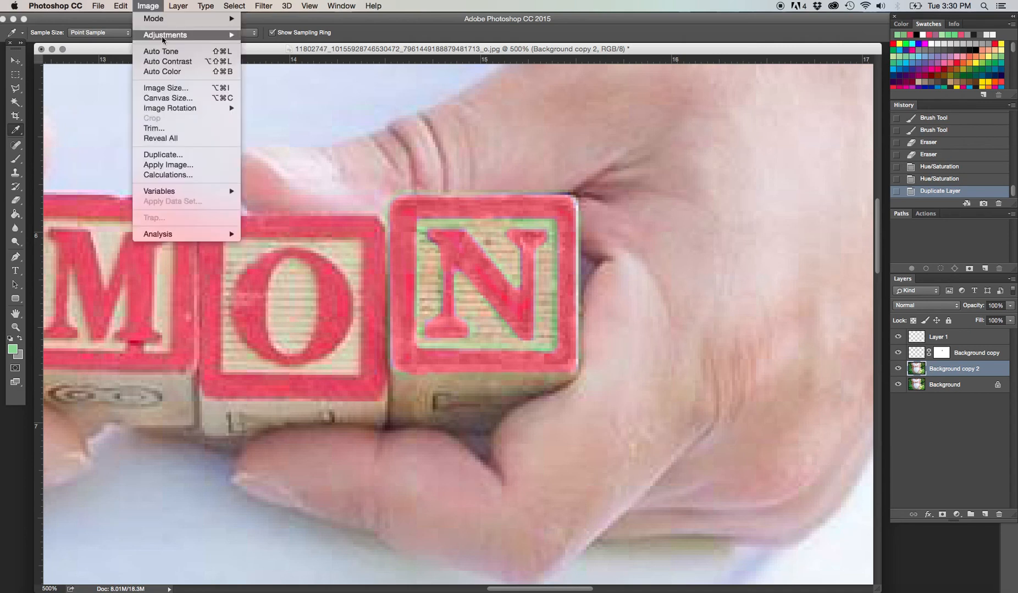
pyautogui.moveTo(181, 35)
pyautogui.click(279, 261)
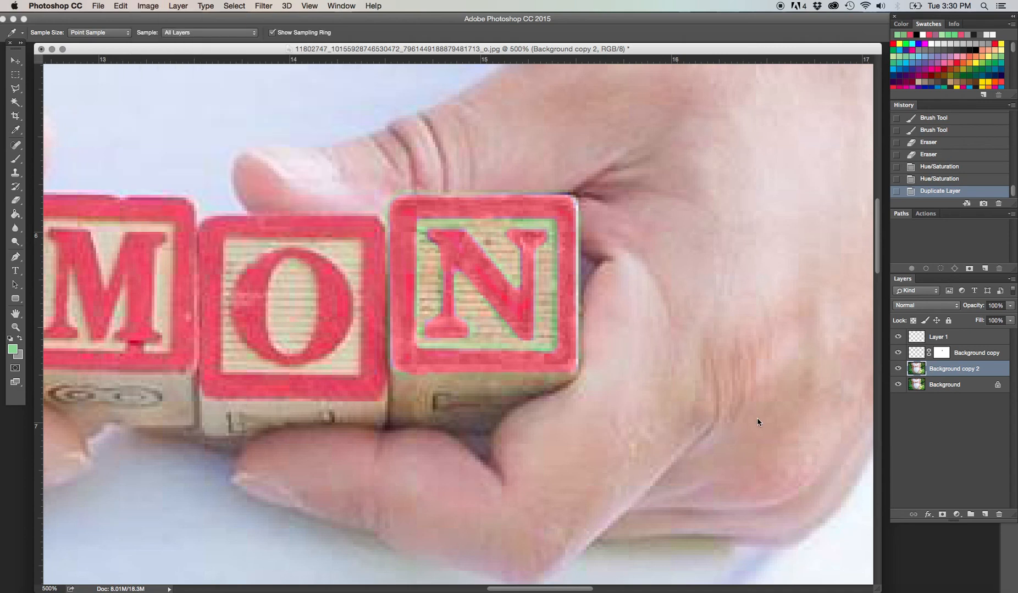
pyautogui.moveTo(394, 17); pyautogui.dragTo(777, 76)
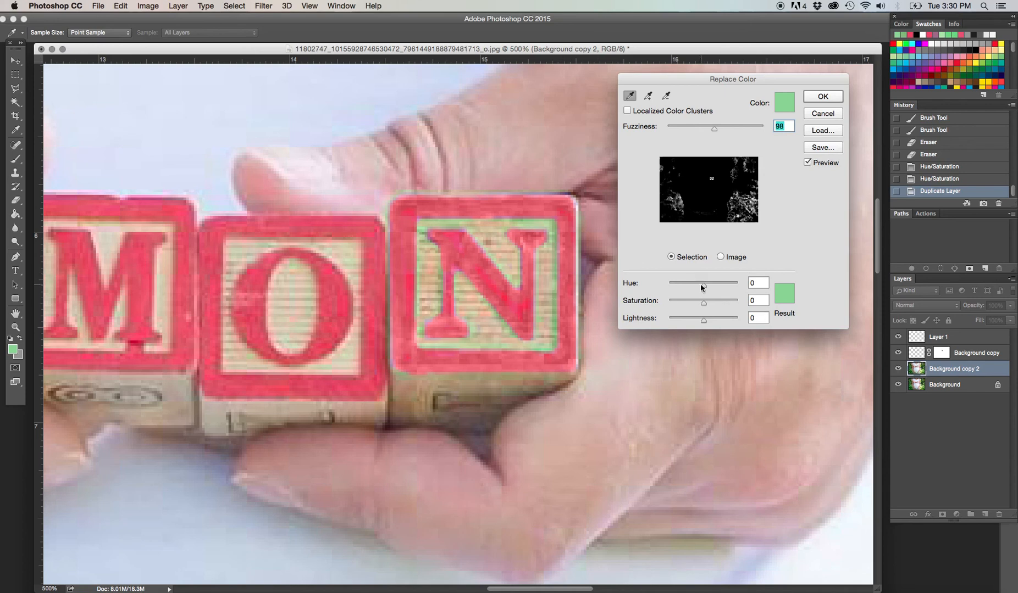
pyautogui.moveTo(702, 284); pyautogui.dragTo(711, 324)
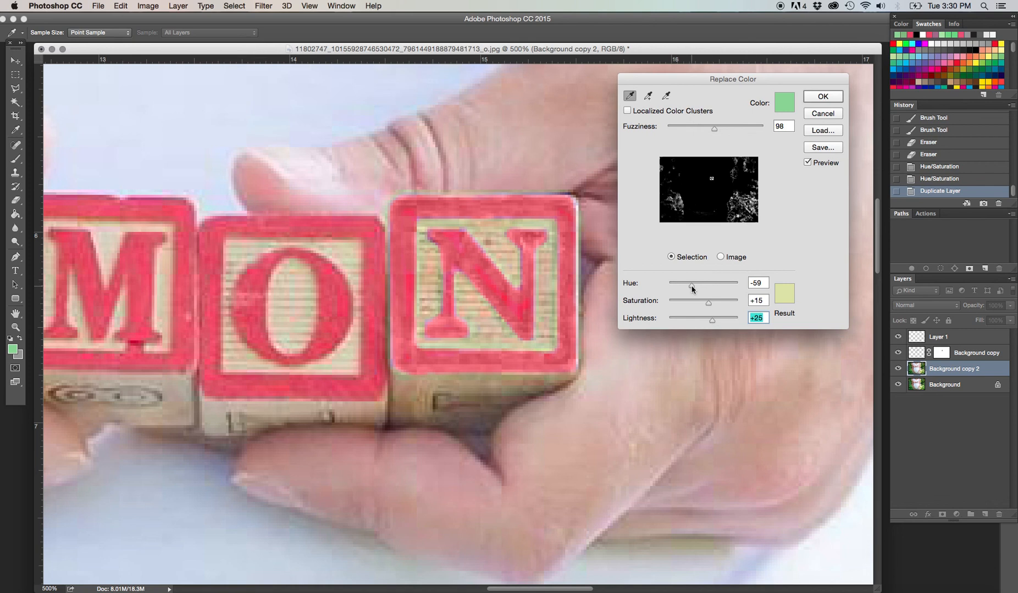
pyautogui.moveTo(692, 286); pyautogui.dragTo(686, 291)
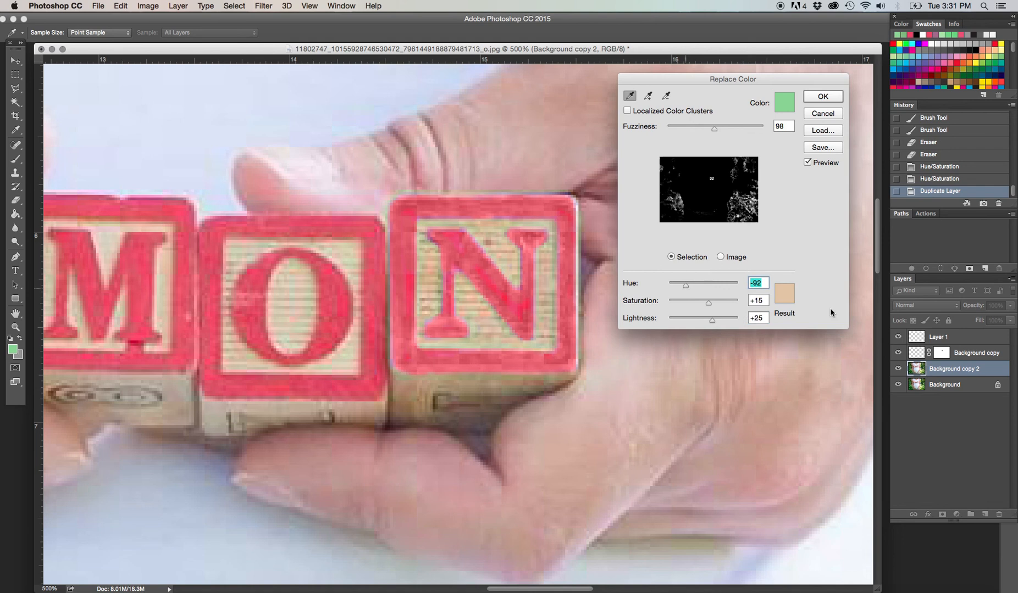
pyautogui.click(826, 100)
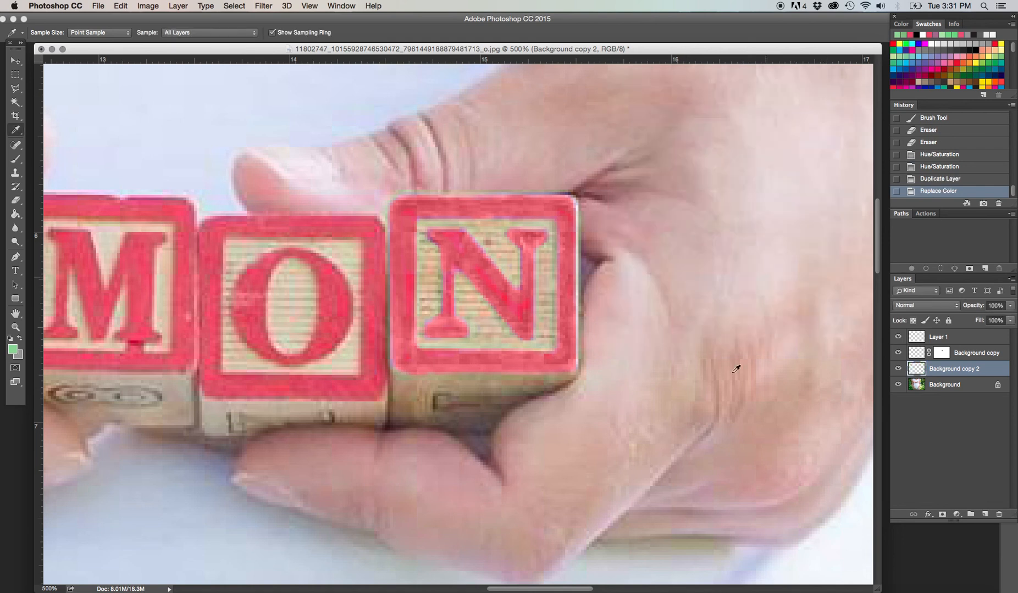
# - Hide and restore the three layers above the Background to compare the recolored N block with the original photo
pyautogui.press('super+minus')
pyautogui.press('super+minus')
pyautogui.press('super+minus')
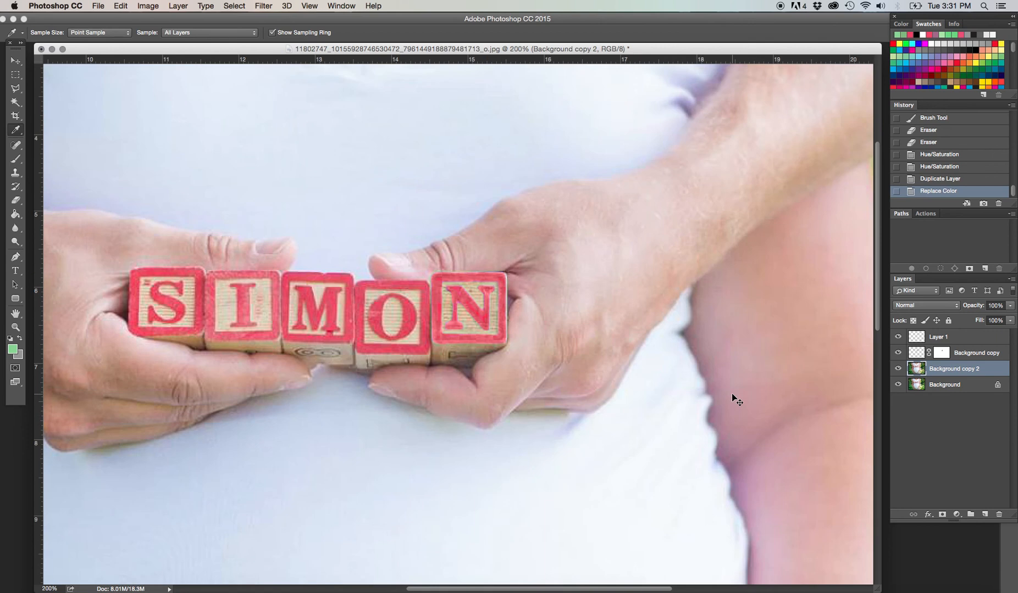
pyautogui.press('super+minus')
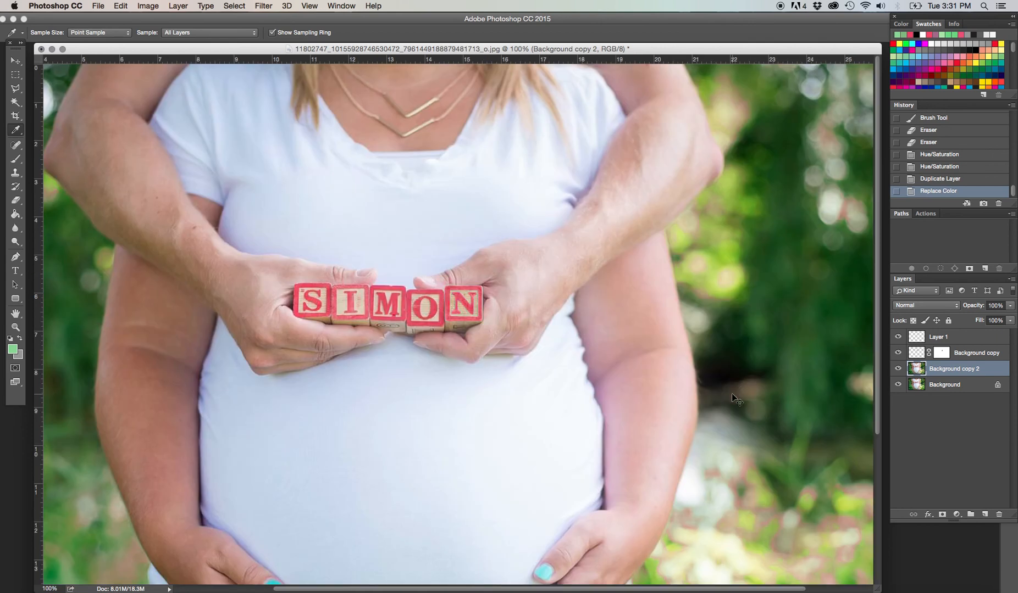
pyautogui.click(15, 61)
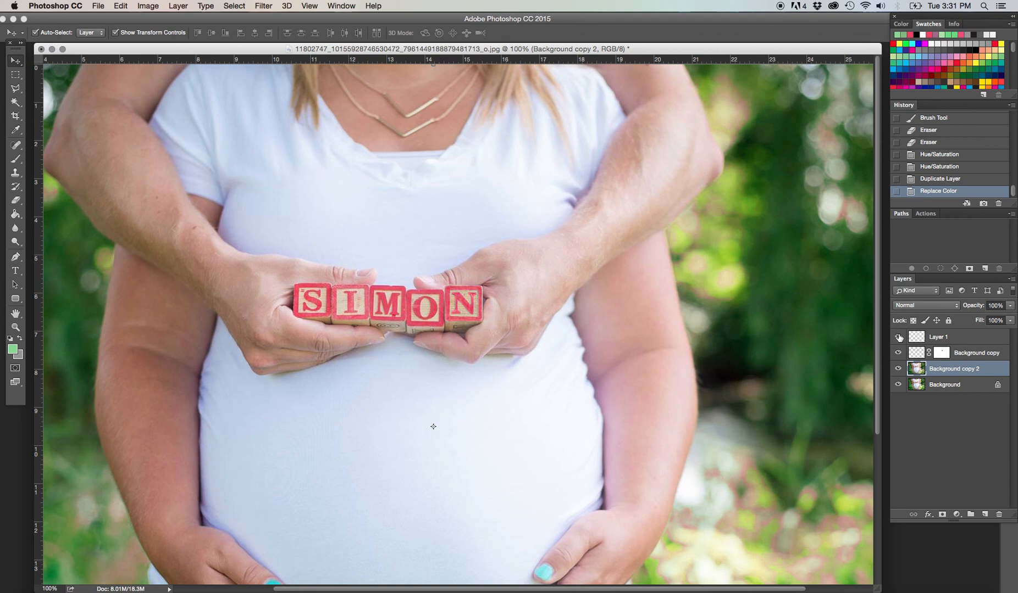
pyautogui.moveTo(898, 338); pyautogui.dragTo(901, 371)
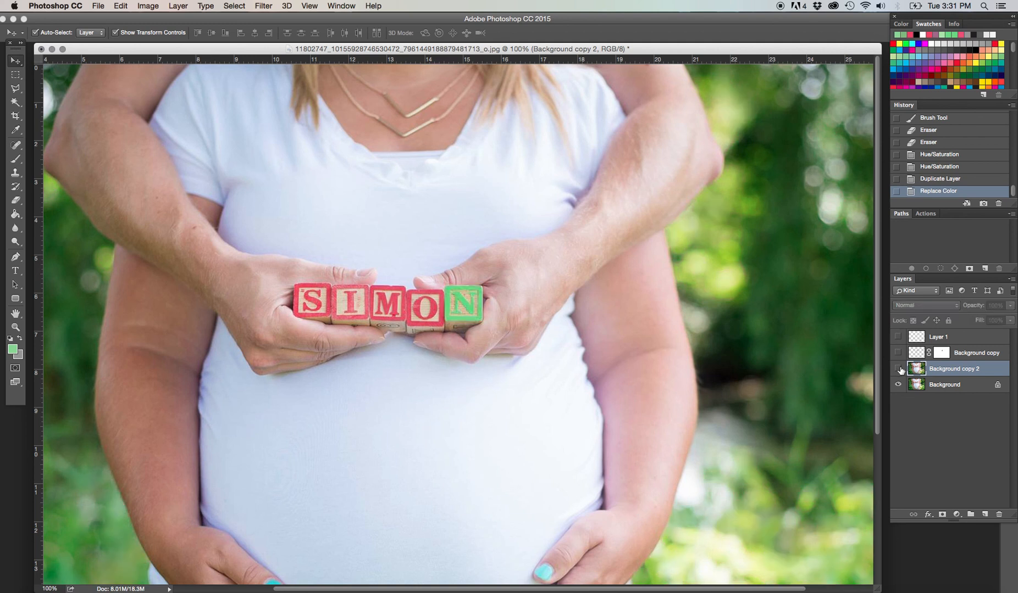
pyautogui.click(899, 368)
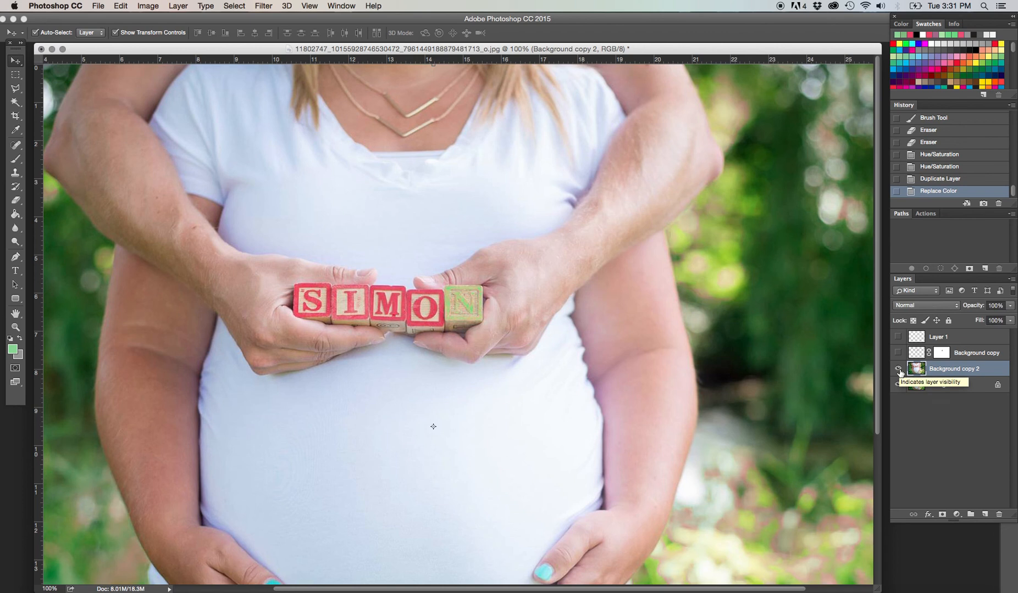
pyautogui.click(899, 353)
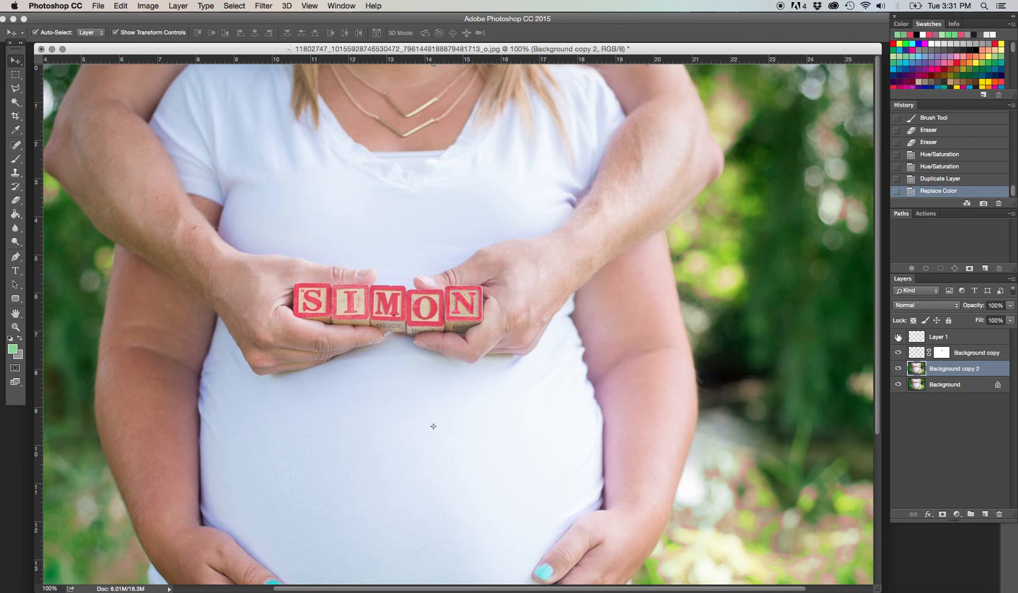
pyautogui.click(897, 337)
pyautogui.press('super+plus')
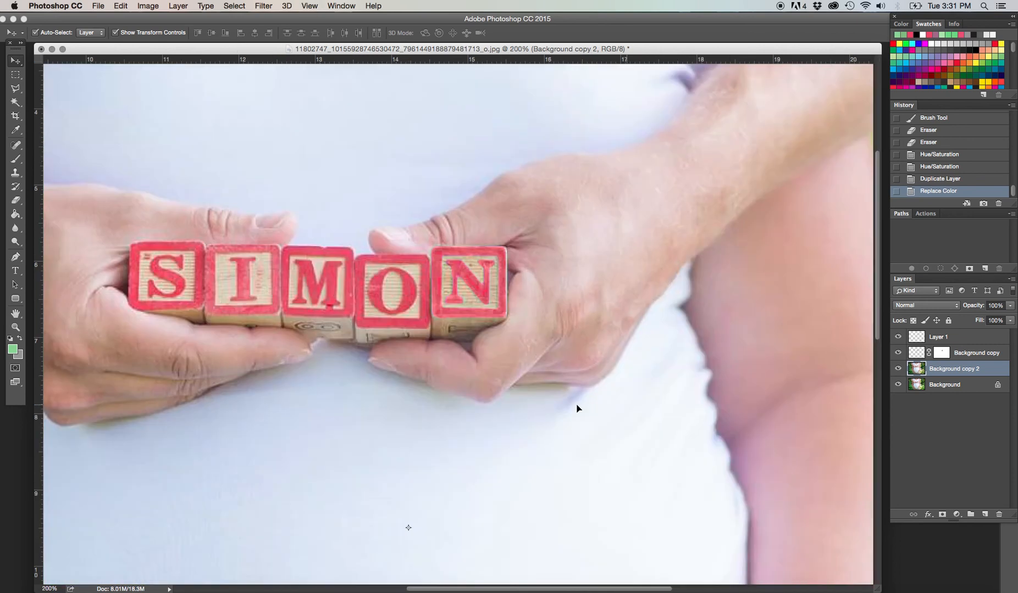